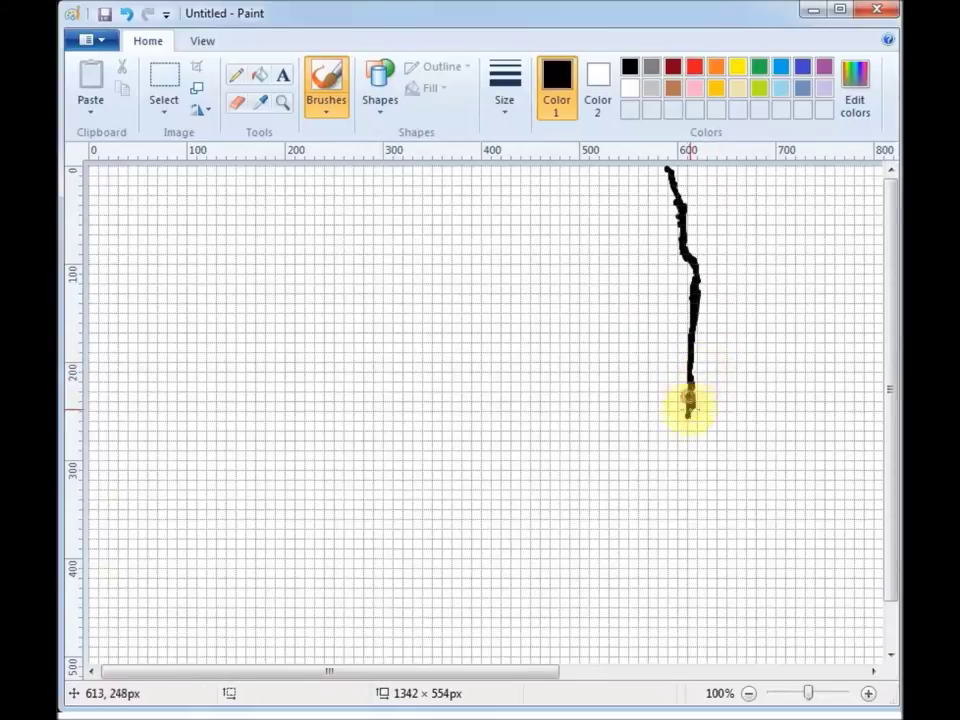
Step: Brush black outlines for the left side of the head, the hairline, the left eyebrow and the left eye
{"action": "left_click_drag", "start_coordinate": [236, 174], "coordinate": [239, 282]}
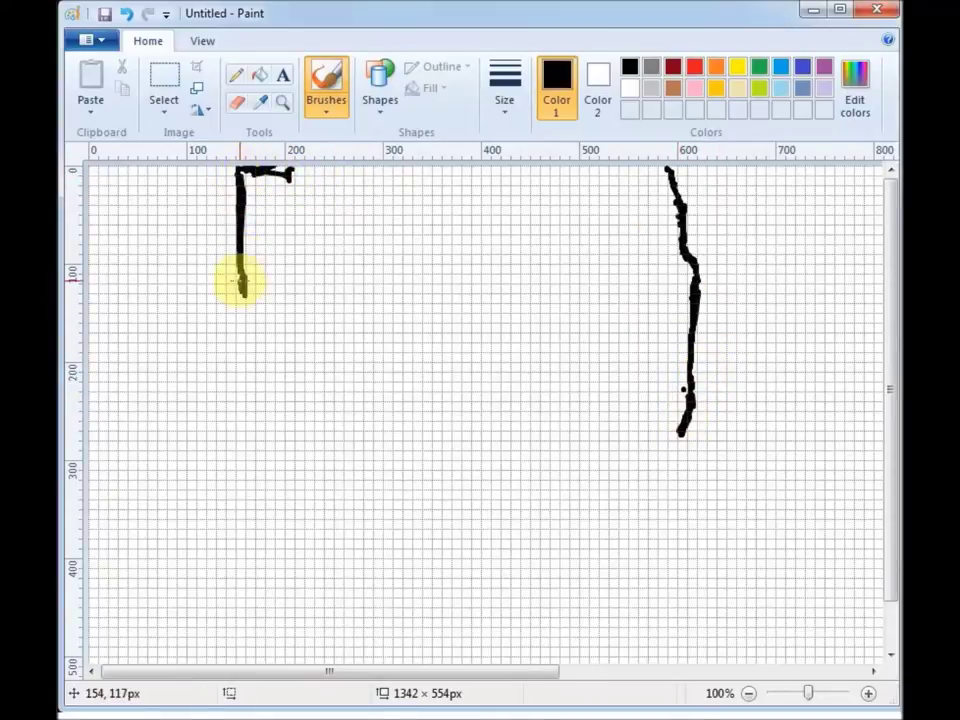
{"action": "mouse_move", "coordinate": [292, 228]}
{"action": "left_mouse_down"}
{"action": "mouse_move", "coordinate": [294, 246]}
{"action": "mouse_move", "coordinate": [525, 210]}
{"action": "mouse_move", "coordinate": [409, 208]}
{"action": "mouse_move", "coordinate": [420, 212]}
{"action": "left_mouse_up"}
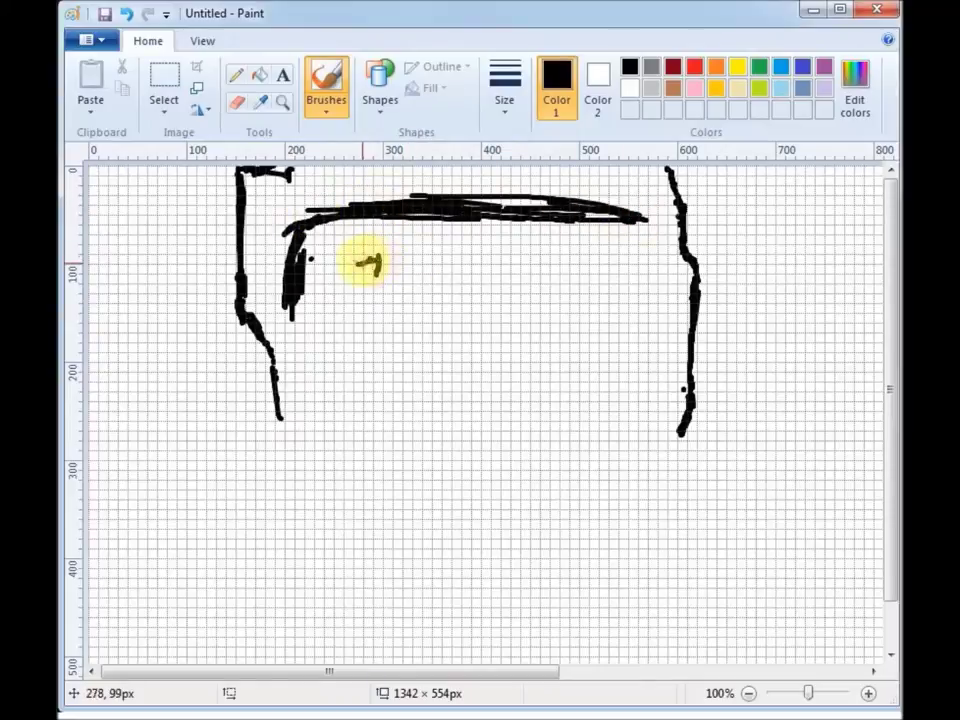
{"action": "mouse_move", "coordinate": [337, 287]}
{"action": "left_mouse_down"}
{"action": "mouse_move", "coordinate": [427, 255]}
{"action": "mouse_move", "coordinate": [354, 274]}
{"action": "left_mouse_up"}
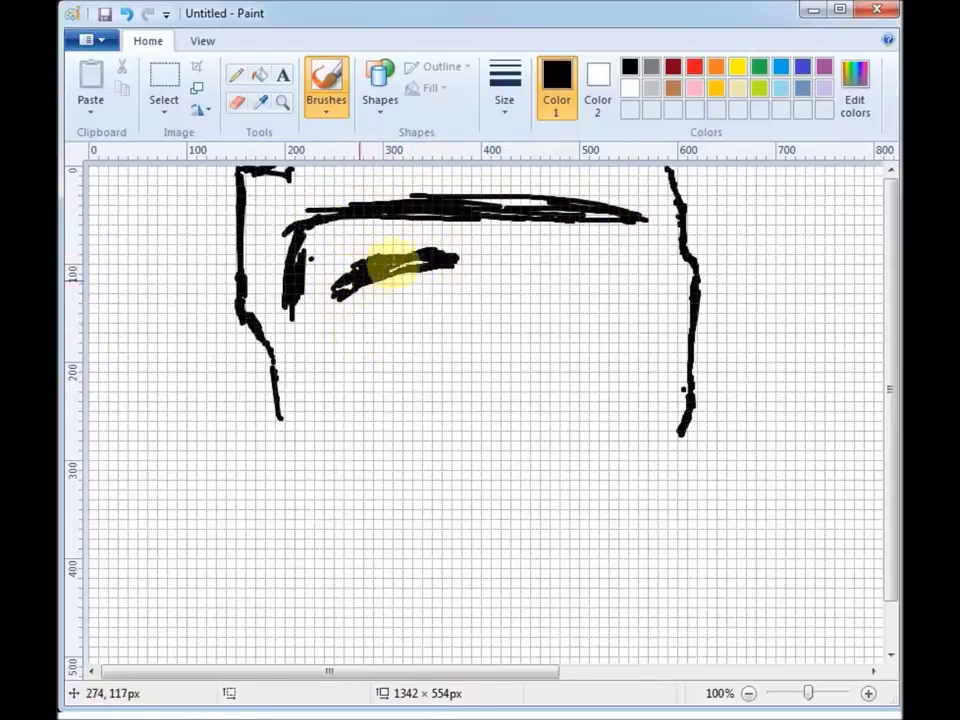
{"action": "mouse_move", "coordinate": [336, 324]}
{"action": "left_mouse_down"}
{"action": "mouse_move", "coordinate": [400, 302]}
{"action": "mouse_move", "coordinate": [378, 305]}
{"action": "mouse_move", "coordinate": [468, 305]}
{"action": "mouse_move", "coordinate": [393, 305]}
{"action": "mouse_move", "coordinate": [339, 325]}
{"action": "mouse_move", "coordinate": [362, 327]}
{"action": "mouse_move", "coordinate": [395, 306]}
{"action": "mouse_move", "coordinate": [428, 321]}
{"action": "left_mouse_up"}
Step: Fill in the left eyebrow as a solid black shape using the largest brush size
{"action": "left_click", "coordinate": [505, 90]}
{"action": "left_click", "coordinate": [534, 261]}
{"action": "mouse_move", "coordinate": [345, 283]}
{"action": "left_mouse_down"}
{"action": "mouse_move", "coordinate": [354, 268]}
{"action": "mouse_move", "coordinate": [436, 263]}
{"action": "left_mouse_up"}
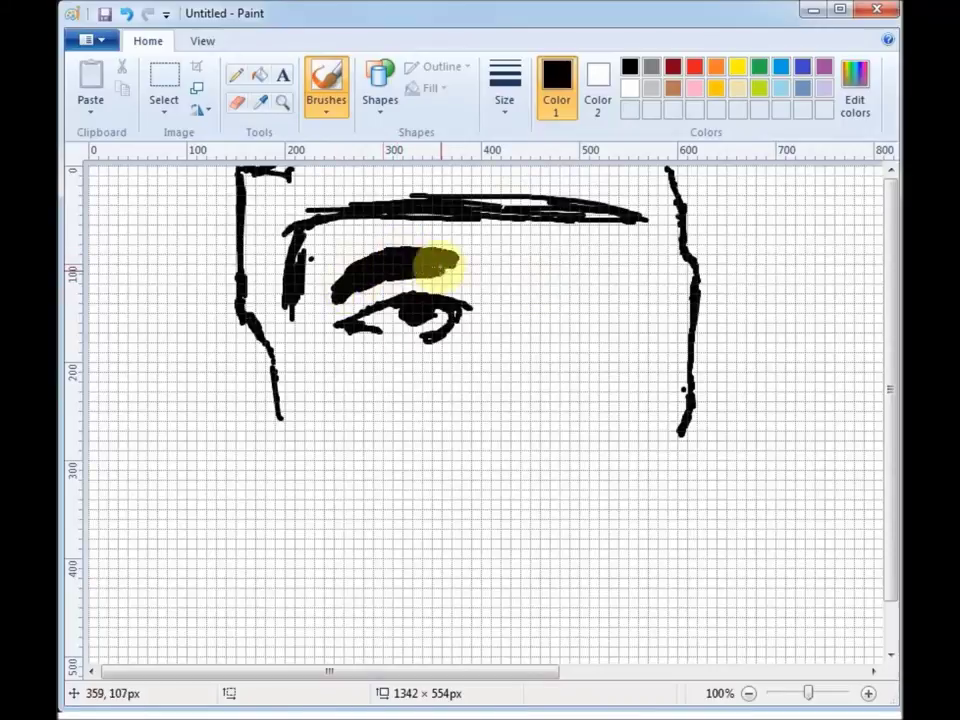
Step: Airbrush the left eyebrow and eye, alternating black shading and white to shape the eyelid, iris and white of the eye
{"action": "left_click", "coordinate": [629, 87]}
{"action": "mouse_move", "coordinate": [388, 229]}
{"action": "left_mouse_down"}
{"action": "mouse_move", "coordinate": [401, 280]}
{"action": "mouse_move", "coordinate": [446, 275]}
{"action": "mouse_move", "coordinate": [471, 250]}
{"action": "mouse_move", "coordinate": [384, 240]}
{"action": "mouse_move", "coordinate": [344, 260]}
{"action": "mouse_move", "coordinate": [384, 242]}
{"action": "mouse_move", "coordinate": [447, 247]}
{"action": "left_mouse_up"}
{"action": "left_click", "coordinate": [629, 67]}
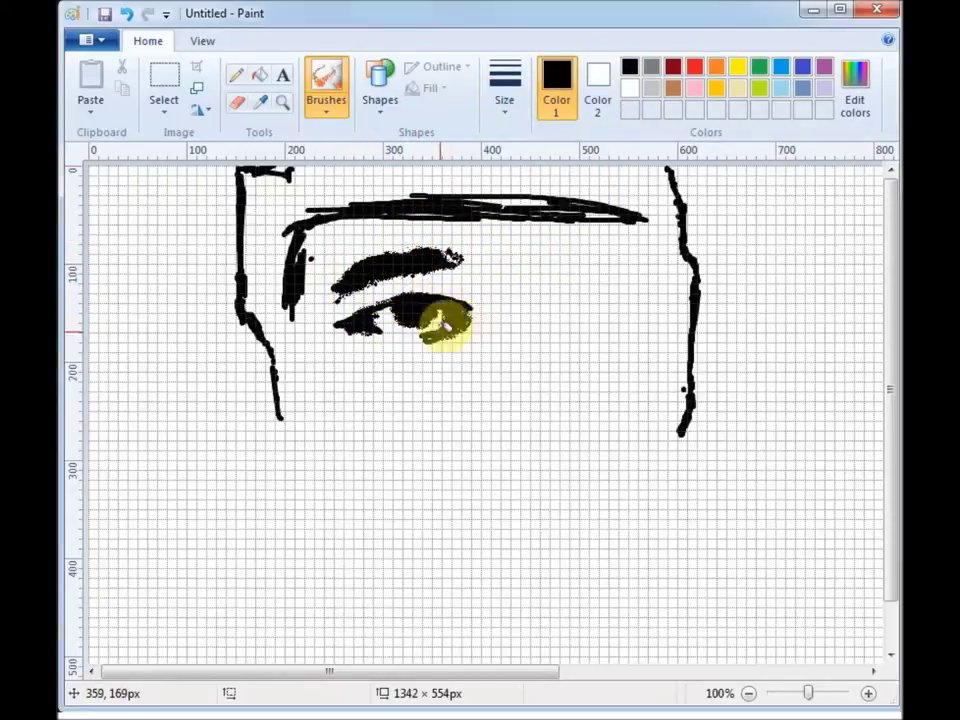
{"action": "left_click", "coordinate": [629, 88]}
{"action": "left_click", "coordinate": [630, 69]}
{"action": "left_click", "coordinate": [629, 91]}
{"action": "mouse_move", "coordinate": [368, 333]}
{"action": "left_mouse_down"}
{"action": "mouse_move", "coordinate": [358, 333]}
{"action": "mouse_move", "coordinate": [418, 298]}
{"action": "mouse_move", "coordinate": [479, 288]}
{"action": "left_mouse_up"}
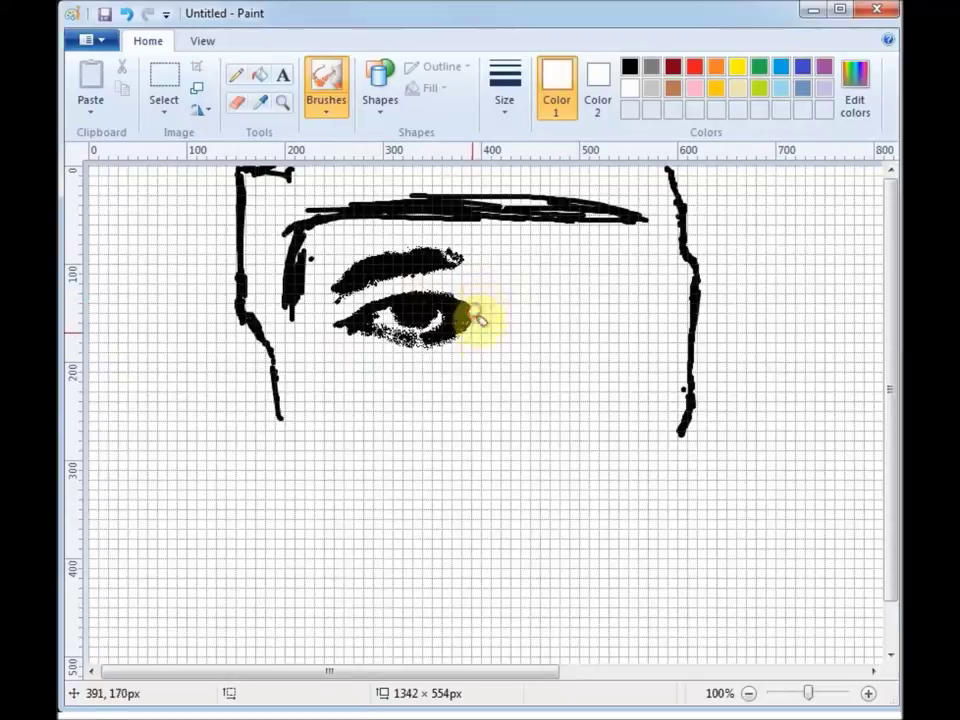
Step: Refine the left eye in white with smaller airbrush sizes, softening the lower lid and adding a thin upper eyelid crease
{"action": "left_click", "coordinate": [505, 92]}
{"action": "left_click", "coordinate": [512, 186]}
{"action": "mouse_move", "coordinate": [427, 334]}
{"action": "left_mouse_down"}
{"action": "mouse_move", "coordinate": [437, 324]}
{"action": "mouse_move", "coordinate": [384, 334]}
{"action": "mouse_move", "coordinate": [374, 316]}
{"action": "left_mouse_up"}
{"action": "left_click", "coordinate": [630, 67]}
{"action": "left_click", "coordinate": [630, 88]}
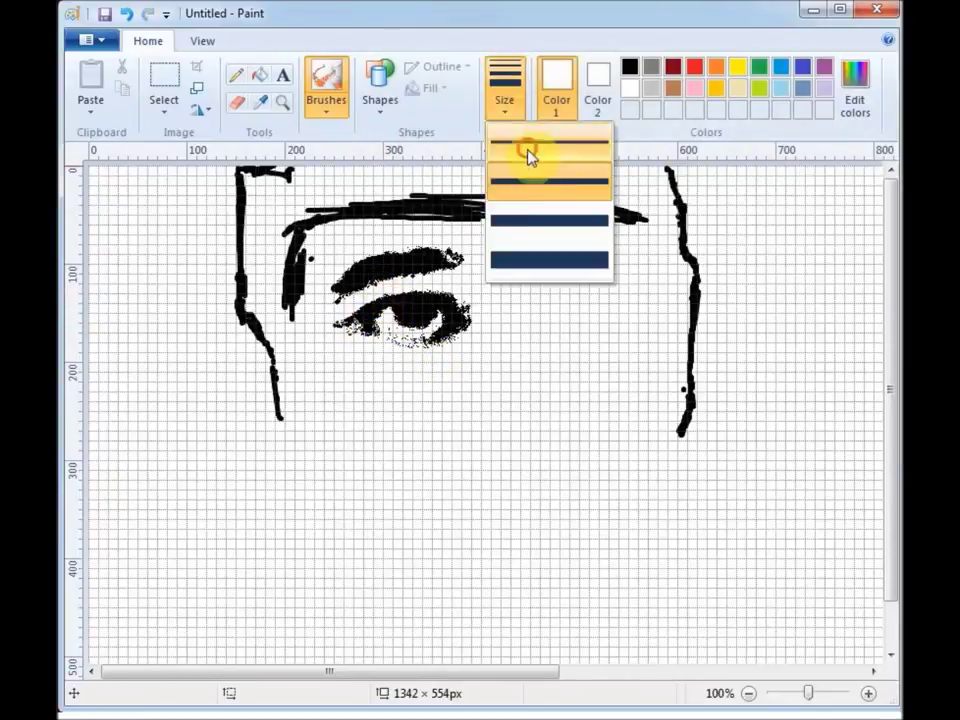
{"action": "left_click", "coordinate": [528, 152]}
{"action": "left_click_drag", "start_coordinate": [403, 297], "coordinate": [377, 304]}
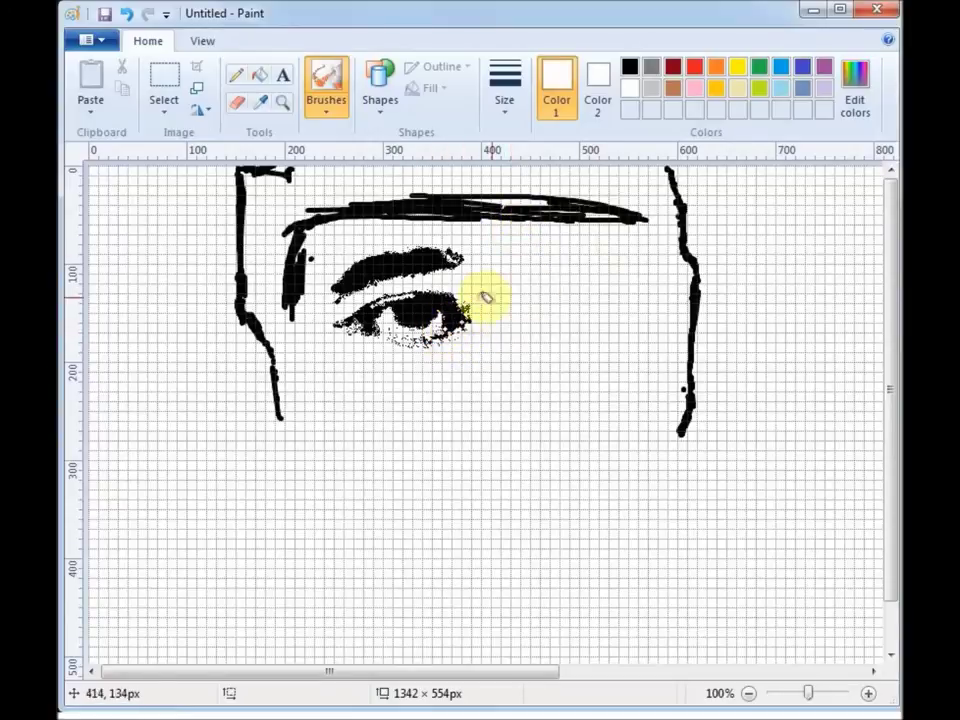
Step: Fill the hair above the forehead and at the left temple with black, using Fill and the largest airbrush size
{"action": "left_click", "coordinate": [629, 66]}
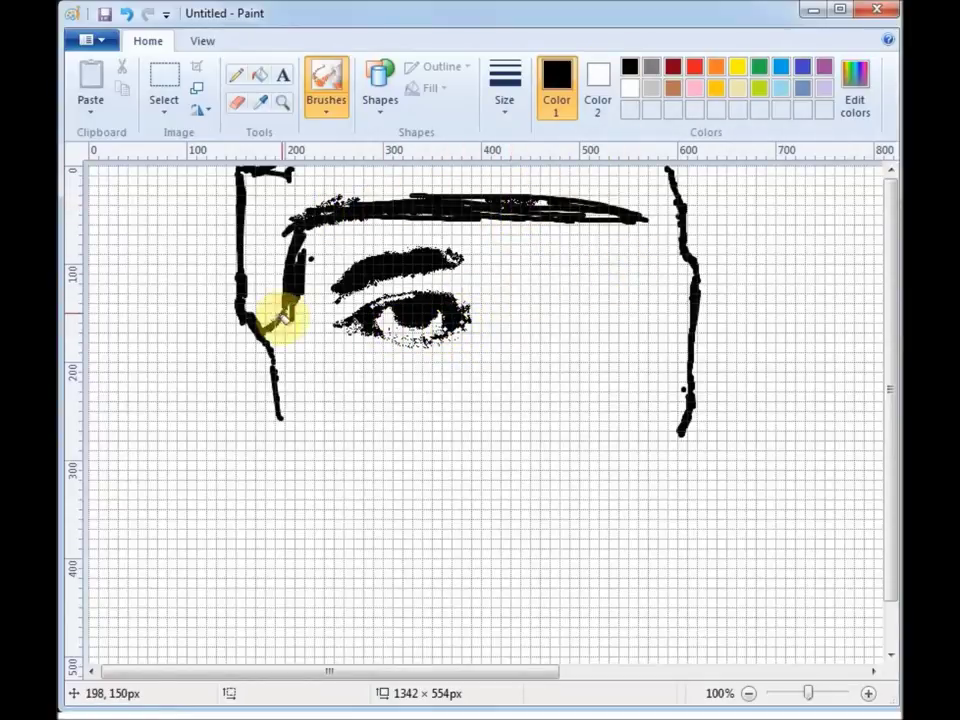
{"action": "left_click", "coordinate": [259, 75]}
{"action": "left_click", "coordinate": [320, 204]}
{"action": "left_click", "coordinate": [321, 72]}
{"action": "left_click", "coordinate": [505, 85]}
{"action": "left_click", "coordinate": [525, 264]}
{"action": "mouse_move", "coordinate": [501, 193]}
{"action": "left_mouse_down"}
{"action": "mouse_move", "coordinate": [350, 205]}
{"action": "mouse_move", "coordinate": [278, 237]}
{"action": "mouse_move", "coordinate": [288, 166]}
{"action": "mouse_move", "coordinate": [232, 225]}
{"action": "mouse_move", "coordinate": [238, 234]}
{"action": "mouse_move", "coordinate": [236, 197]}
{"action": "left_mouse_up"}
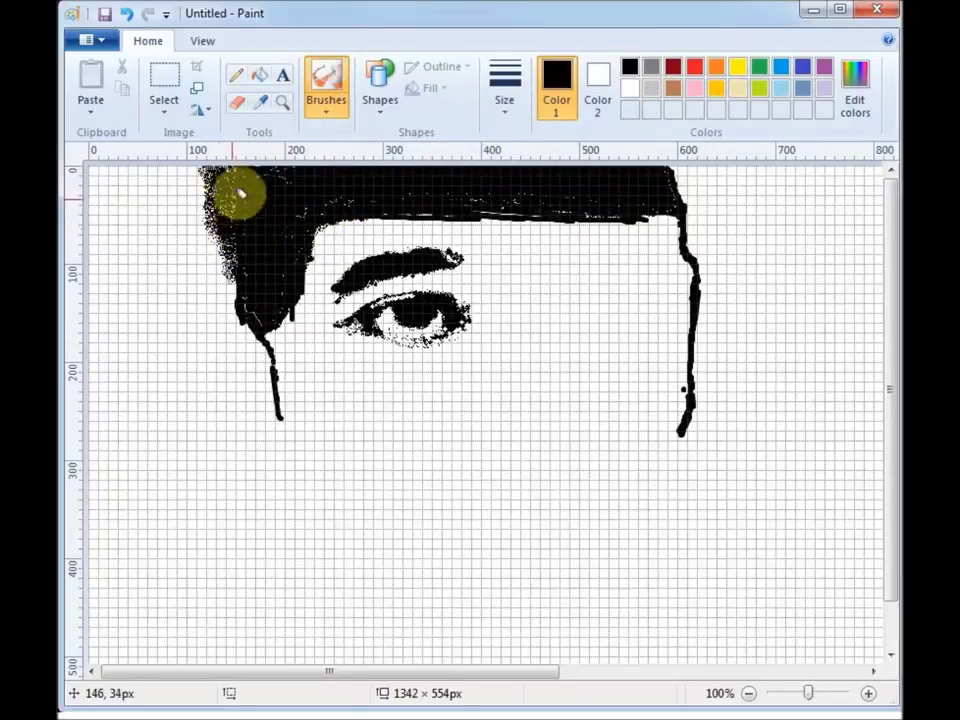
Step: Spray white along the hair's lower edge and left temple to smooth the forehead hairline
{"action": "left_click", "coordinate": [629, 87]}
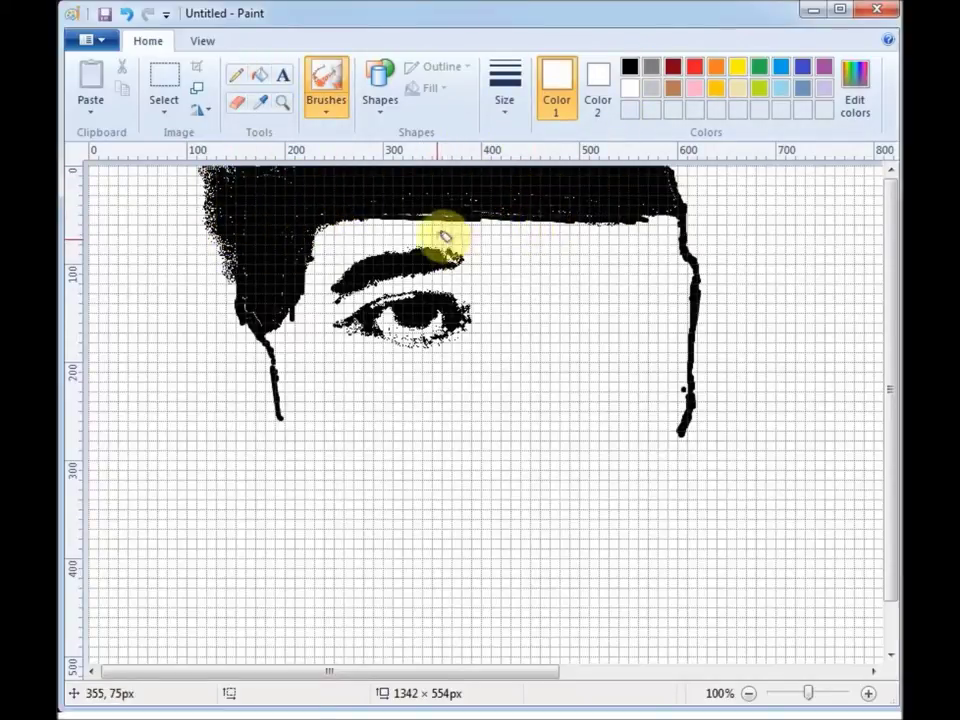
{"action": "mouse_move", "coordinate": [440, 220]}
{"action": "left_mouse_down"}
{"action": "mouse_move", "coordinate": [451, 190]}
{"action": "mouse_move", "coordinate": [414, 192]}
{"action": "mouse_move", "coordinate": [433, 190]}
{"action": "mouse_move", "coordinate": [420, 222]}
{"action": "mouse_move", "coordinate": [646, 214]}
{"action": "mouse_move", "coordinate": [549, 214]}
{"action": "mouse_move", "coordinate": [533, 225]}
{"action": "mouse_move", "coordinate": [417, 211]}
{"action": "mouse_move", "coordinate": [326, 234]}
{"action": "left_mouse_up"}
{"action": "left_click", "coordinate": [598, 95]}
{"action": "left_click", "coordinate": [629, 66]}
{"action": "left_click", "coordinate": [629, 66]}
{"action": "left_click", "coordinate": [629, 87]}
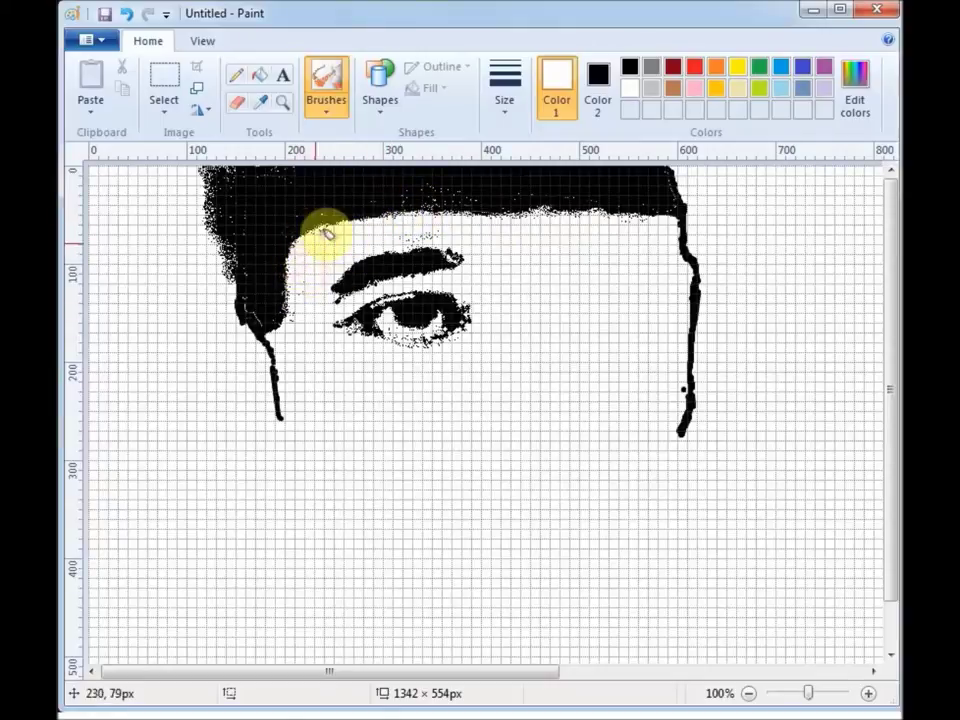
Step: Airbrush the left sideburn, ear and jaw shadow in black, and clean up their edges with white
{"action": "left_click", "coordinate": [630, 67]}
{"action": "mouse_move", "coordinate": [408, 195]}
{"action": "left_mouse_down"}
{"action": "mouse_move", "coordinate": [560, 198]}
{"action": "mouse_move", "coordinate": [229, 223]}
{"action": "mouse_move", "coordinate": [287, 304]}
{"action": "mouse_move", "coordinate": [288, 362]}
{"action": "mouse_move", "coordinate": [308, 427]}
{"action": "mouse_move", "coordinate": [298, 492]}
{"action": "mouse_move", "coordinate": [237, 324]}
{"action": "mouse_move", "coordinate": [285, 412]}
{"action": "mouse_move", "coordinate": [270, 345]}
{"action": "mouse_move", "coordinate": [286, 340]}
{"action": "mouse_move", "coordinate": [287, 448]}
{"action": "mouse_move", "coordinate": [320, 512]}
{"action": "mouse_move", "coordinate": [322, 595]}
{"action": "mouse_move", "coordinate": [212, 388]}
{"action": "mouse_move", "coordinate": [261, 458]}
{"action": "mouse_move", "coordinate": [251, 375]}
{"action": "mouse_move", "coordinate": [236, 418]}
{"action": "mouse_move", "coordinate": [200, 320]}
{"action": "left_mouse_up"}
{"action": "left_click", "coordinate": [570, 84]}
{"action": "left_click", "coordinate": [630, 67]}
{"action": "mouse_move", "coordinate": [285, 395]}
{"action": "left_mouse_down"}
{"action": "mouse_move", "coordinate": [287, 452]}
{"action": "mouse_move", "coordinate": [262, 477]}
{"action": "mouse_move", "coordinate": [318, 461]}
{"action": "mouse_move", "coordinate": [326, 595]}
{"action": "left_mouse_up"}
{"action": "left_click", "coordinate": [630, 88]}
{"action": "mouse_move", "coordinate": [308, 480]}
{"action": "left_mouse_down"}
{"action": "mouse_move", "coordinate": [322, 433]}
{"action": "mouse_move", "coordinate": [311, 489]}
{"action": "mouse_move", "coordinate": [336, 602]}
{"action": "mouse_move", "coordinate": [300, 424]}
{"action": "mouse_move", "coordinate": [315, 350]}
{"action": "left_mouse_up"}
Step: Airbrush a black shadow over the right eyebrow, the right eye socket and the right edge of the face
{"action": "left_click", "coordinate": [629, 66]}
{"action": "mouse_move", "coordinate": [580, 258]}
{"action": "left_mouse_down"}
{"action": "mouse_move", "coordinate": [668, 226]}
{"action": "mouse_move", "coordinate": [656, 211]}
{"action": "mouse_move", "coordinate": [644, 214]}
{"action": "mouse_move", "coordinate": [596, 248]}
{"action": "mouse_move", "coordinate": [553, 318]}
{"action": "mouse_move", "coordinate": [654, 236]}
{"action": "mouse_move", "coordinate": [686, 272]}
{"action": "mouse_move", "coordinate": [689, 305]}
{"action": "mouse_move", "coordinate": [675, 276]}
{"action": "mouse_move", "coordinate": [632, 323]}
{"action": "mouse_move", "coordinate": [681, 349]}
{"action": "mouse_move", "coordinate": [651, 473]}
{"action": "mouse_move", "coordinate": [670, 442]}
{"action": "left_mouse_up"}
{"action": "mouse_move", "coordinate": [594, 305]}
{"action": "left_mouse_down"}
{"action": "mouse_move", "coordinate": [636, 281]}
{"action": "mouse_move", "coordinate": [582, 310]}
{"action": "mouse_move", "coordinate": [595, 277]}
{"action": "mouse_move", "coordinate": [570, 293]}
{"action": "left_mouse_up"}
Step: Carve white eyelid highlights into the right eye socket shadow, retouching the crease between them in black
{"action": "left_click", "coordinate": [630, 88]}
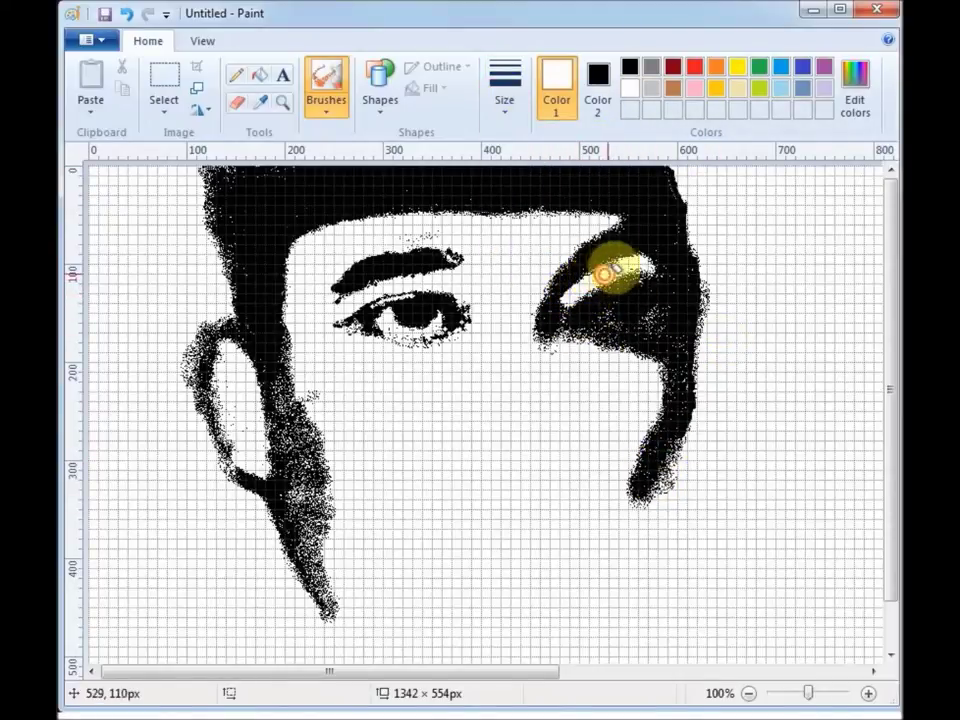
{"action": "left_click", "coordinate": [629, 66]}
{"action": "mouse_move", "coordinate": [651, 251]}
{"action": "left_mouse_down"}
{"action": "mouse_move", "coordinate": [589, 266]}
{"action": "mouse_move", "coordinate": [631, 269]}
{"action": "left_mouse_up"}
{"action": "left_click", "coordinate": [630, 88]}
{"action": "left_click", "coordinate": [629, 66]}
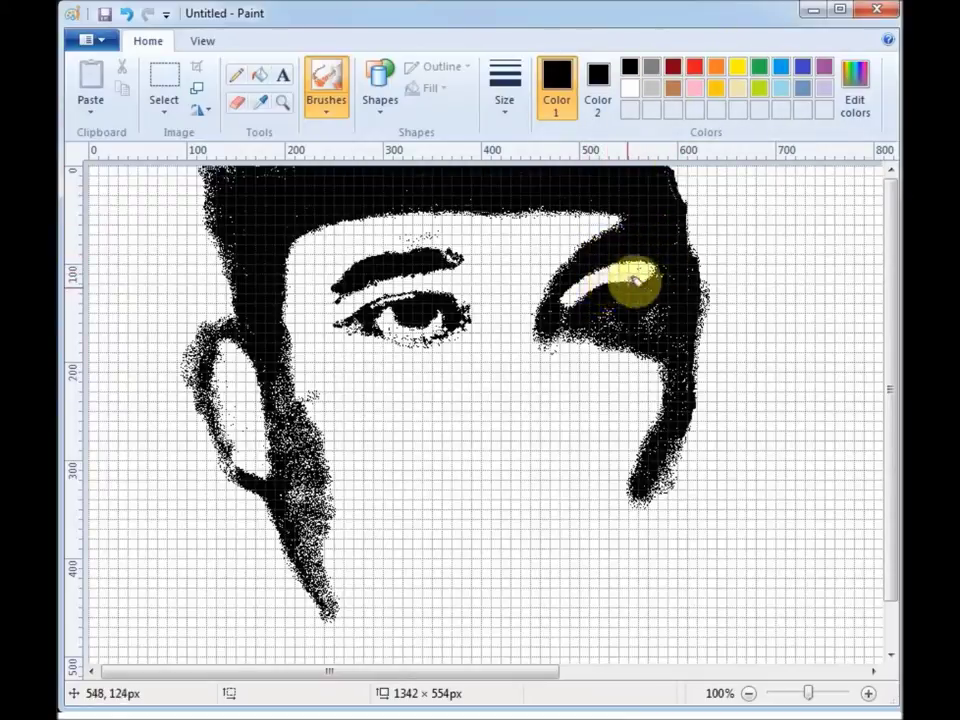
{"action": "left_click", "coordinate": [575, 312]}
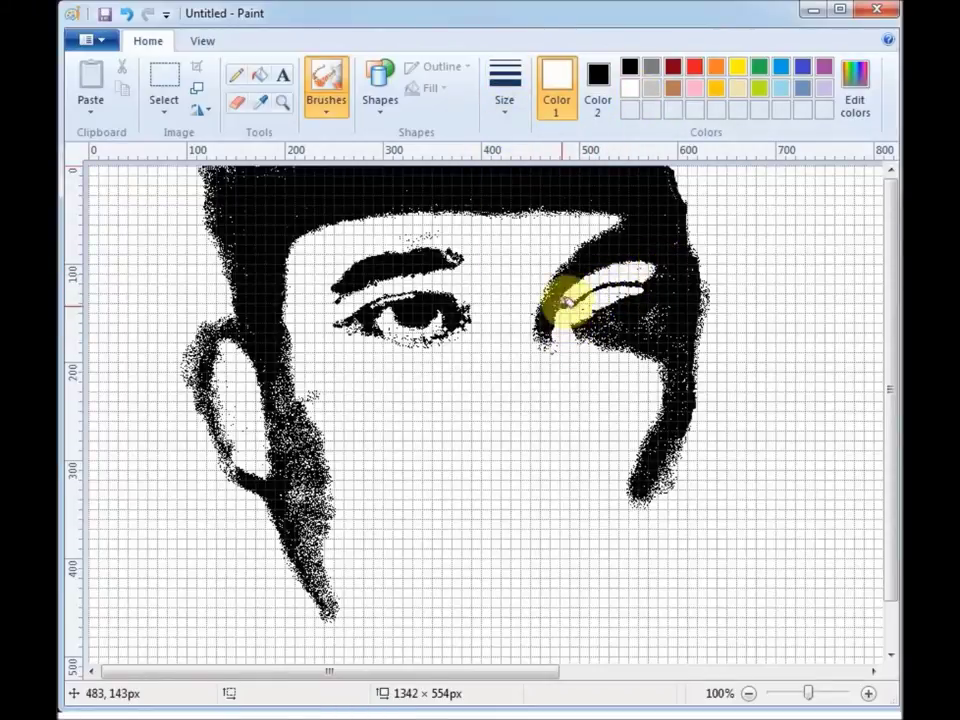
Step: Smooth the right eyebrow and darken the right eye socket in black with the smallest airbrush size
{"action": "left_click", "coordinate": [629, 66]}
{"action": "left_click", "coordinate": [505, 88]}
{"action": "left_click", "coordinate": [527, 146]}
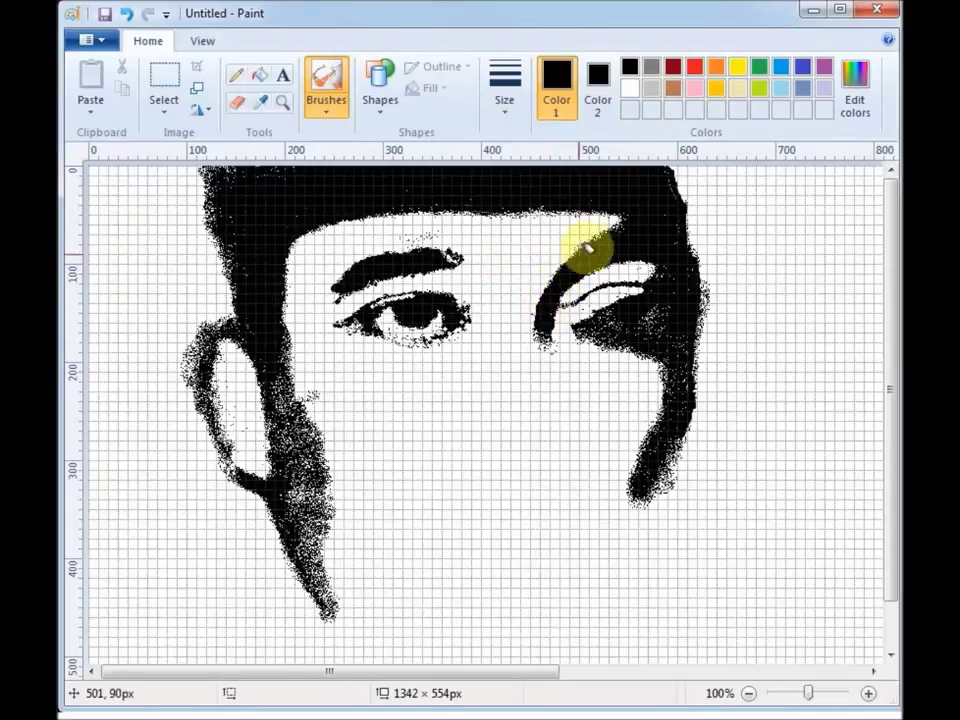
{"action": "left_click_drag", "start_coordinate": [553, 282], "coordinate": [611, 330]}
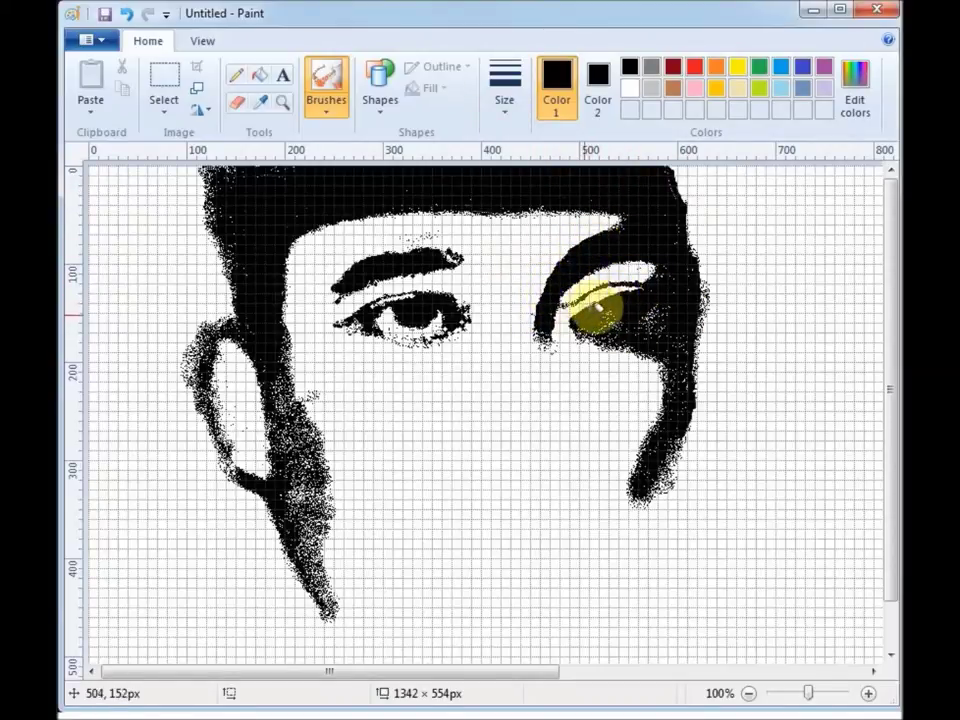
{"action": "left_click_drag", "start_coordinate": [662, 327], "coordinate": [660, 297]}
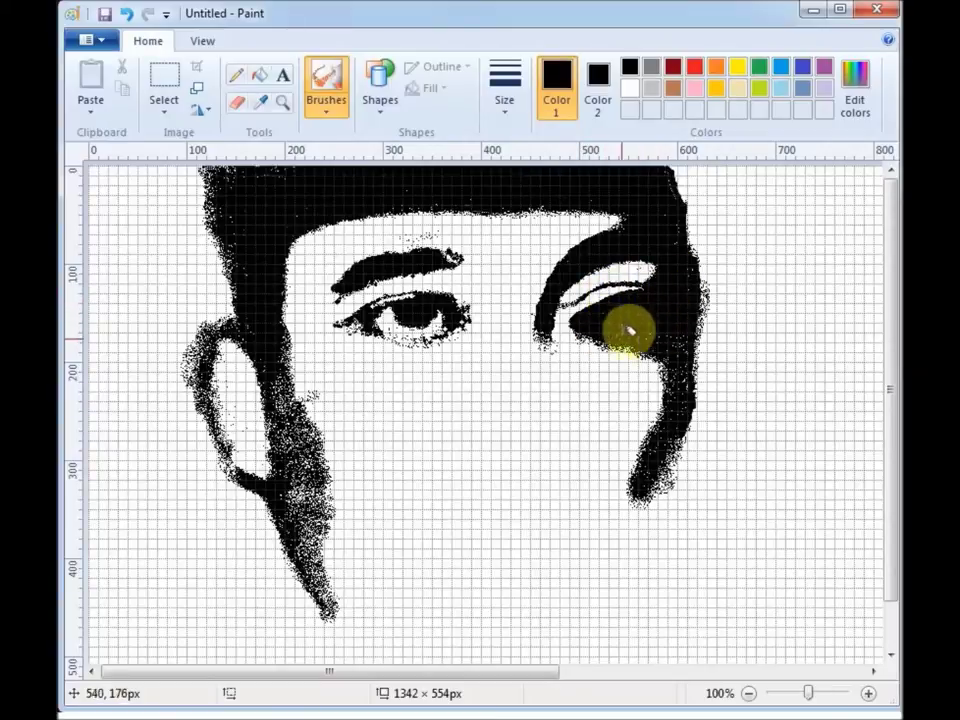
Step: Carve the white of the right eye around its iris, and shade under the eye in black with the smallest airbrush size
{"action": "left_click", "coordinate": [629, 88]}
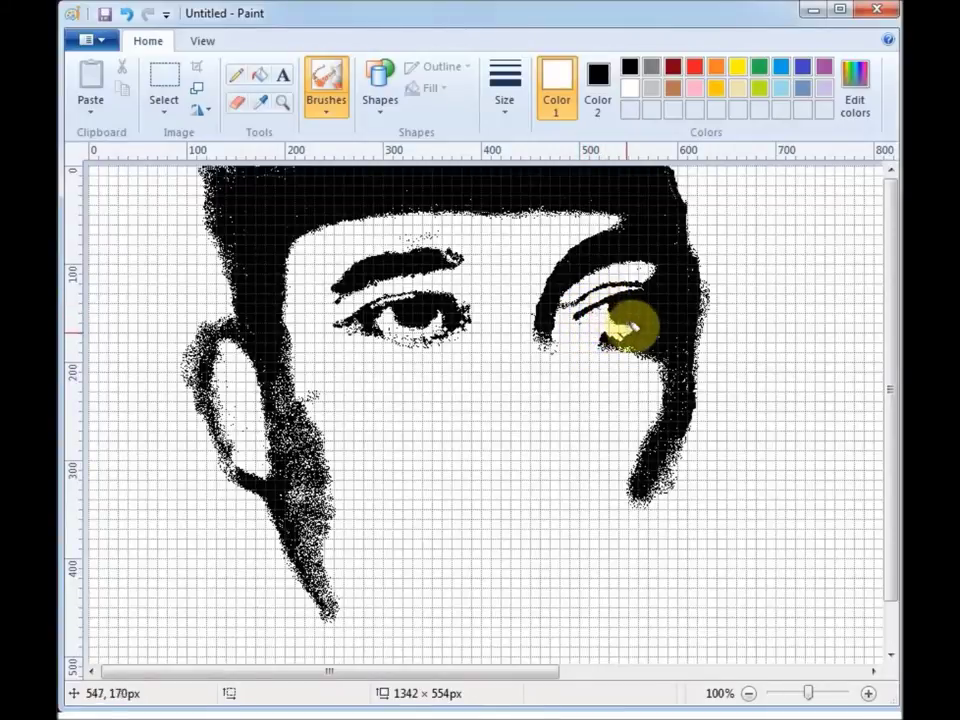
{"action": "left_click", "coordinate": [629, 66]}
{"action": "left_click", "coordinate": [505, 88]}
{"action": "left_click", "coordinate": [536, 152]}
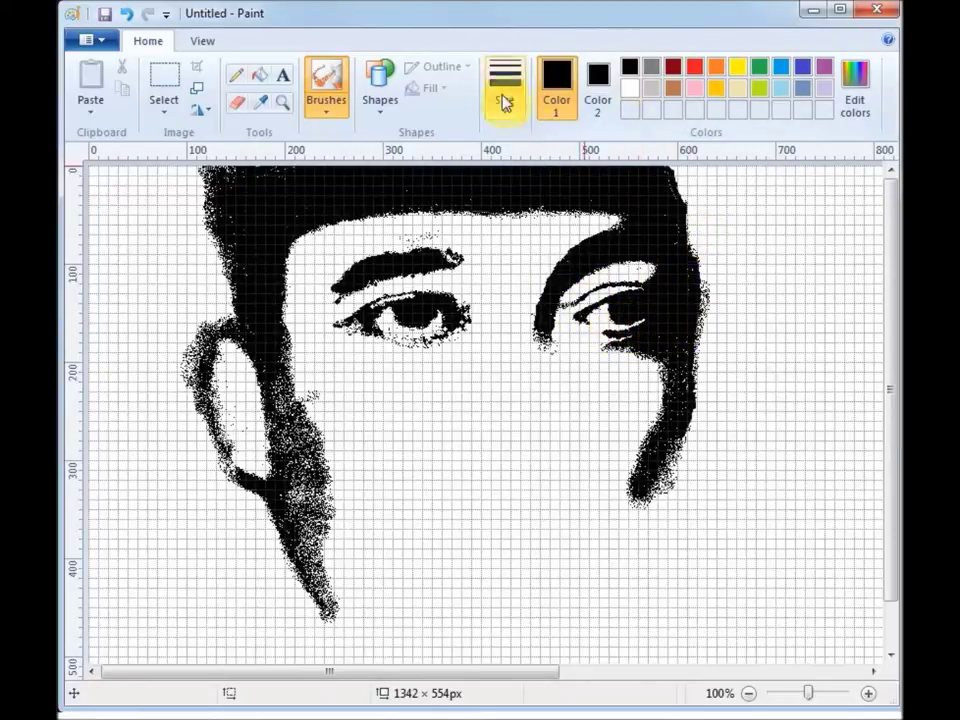
Step: Spray white below the right eye to shape the lower lid and cheek highlight, retouching the cheek shadow in black
{"action": "left_click", "coordinate": [629, 87]}
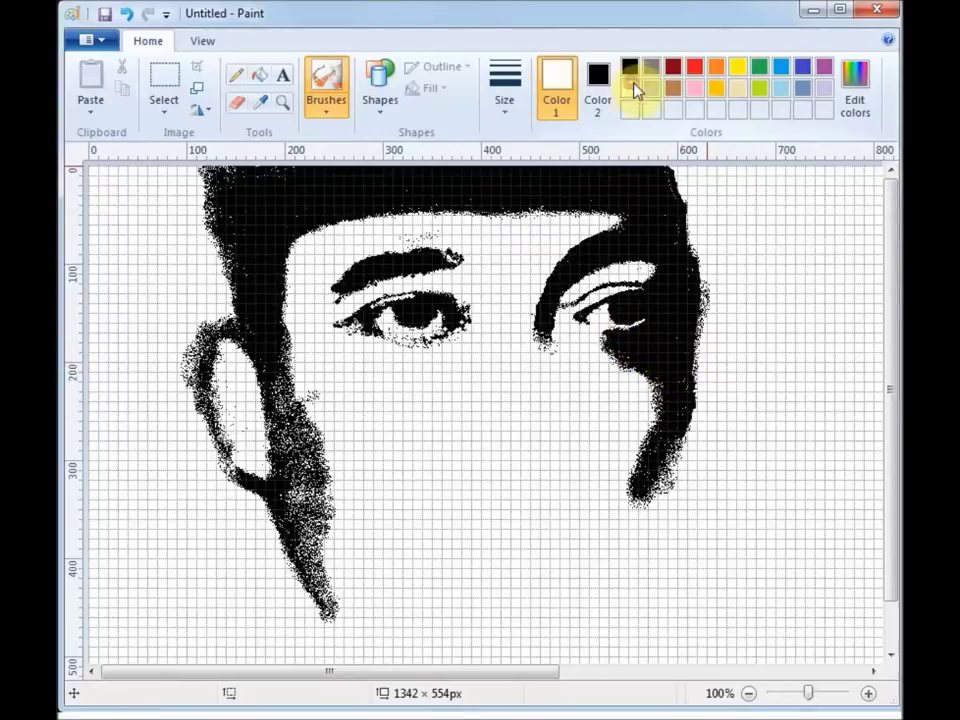
{"action": "mouse_move", "coordinate": [606, 351]}
{"action": "left_mouse_down"}
{"action": "mouse_move", "coordinate": [640, 340]}
{"action": "mouse_move", "coordinate": [664, 370]}
{"action": "mouse_move", "coordinate": [652, 343]}
{"action": "mouse_move", "coordinate": [674, 353]}
{"action": "mouse_move", "coordinate": [637, 363]}
{"action": "mouse_move", "coordinate": [660, 358]}
{"action": "mouse_move", "coordinate": [657, 366]}
{"action": "mouse_move", "coordinate": [669, 367]}
{"action": "mouse_move", "coordinate": [660, 402]}
{"action": "mouse_move", "coordinate": [672, 400]}
{"action": "mouse_move", "coordinate": [645, 421]}
{"action": "left_mouse_up"}
{"action": "left_click", "coordinate": [629, 67]}
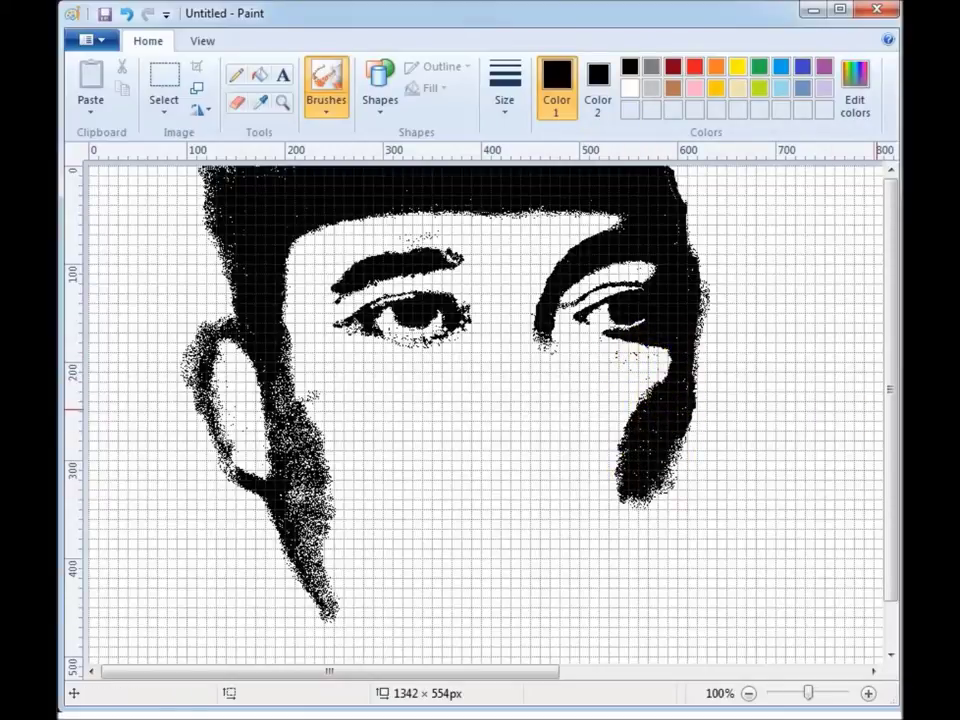
{"action": "left_click", "coordinate": [630, 88]}
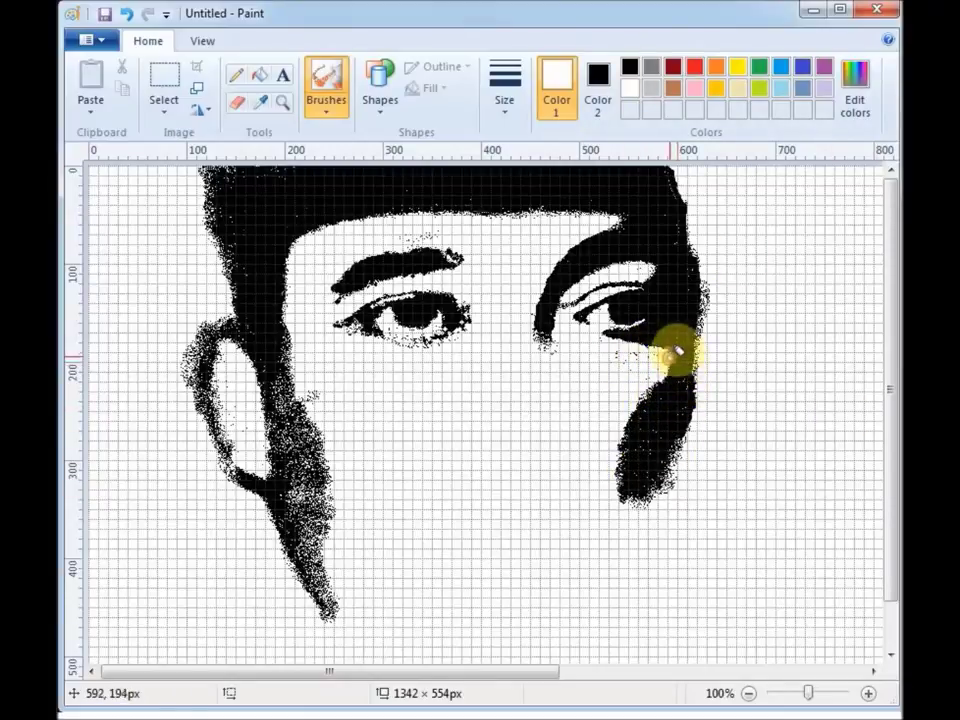
{"action": "left_click_drag", "start_coordinate": [672, 357], "coordinate": [627, 425]}
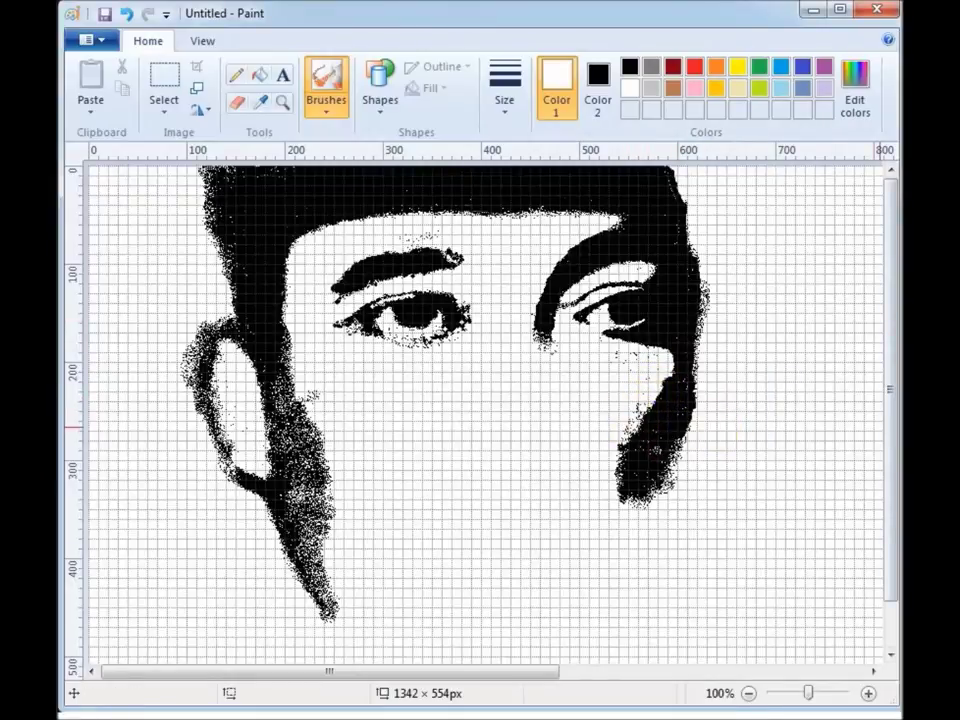
Step: Airbrush black shadows down the right side of the nose and lower right cheek, narrowing the bottom of the cheek highlight
{"action": "left_click", "coordinate": [629, 67]}
{"action": "mouse_move", "coordinate": [649, 444]}
{"action": "left_mouse_down"}
{"action": "mouse_move", "coordinate": [637, 476]}
{"action": "mouse_move", "coordinate": [618, 471]}
{"action": "mouse_move", "coordinate": [548, 336]}
{"action": "mouse_move", "coordinate": [550, 385]}
{"action": "mouse_move", "coordinate": [546, 338]}
{"action": "mouse_move", "coordinate": [560, 349]}
{"action": "mouse_move", "coordinate": [600, 458]}
{"action": "mouse_move", "coordinate": [572, 438]}
{"action": "mouse_move", "coordinate": [552, 380]}
{"action": "mouse_move", "coordinate": [575, 448]}
{"action": "mouse_move", "coordinate": [537, 475]}
{"action": "mouse_move", "coordinate": [592, 471]}
{"action": "mouse_move", "coordinate": [613, 503]}
{"action": "mouse_move", "coordinate": [630, 503]}
{"action": "mouse_move", "coordinate": [675, 441]}
{"action": "mouse_move", "coordinate": [642, 571]}
{"action": "mouse_move", "coordinate": [655, 508]}
{"action": "mouse_move", "coordinate": [610, 513]}
{"action": "mouse_move", "coordinate": [657, 438]}
{"action": "mouse_move", "coordinate": [707, 488]}
{"action": "mouse_move", "coordinate": [613, 459]}
{"action": "left_mouse_up"}
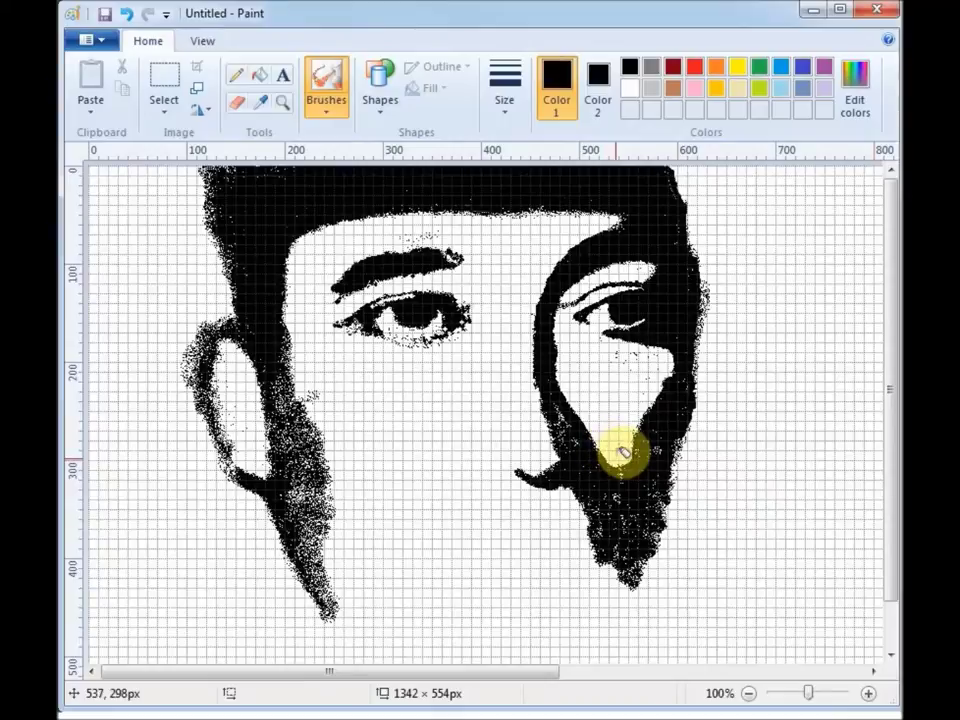
{"action": "left_click_drag", "start_coordinate": [605, 449], "coordinate": [630, 455]}
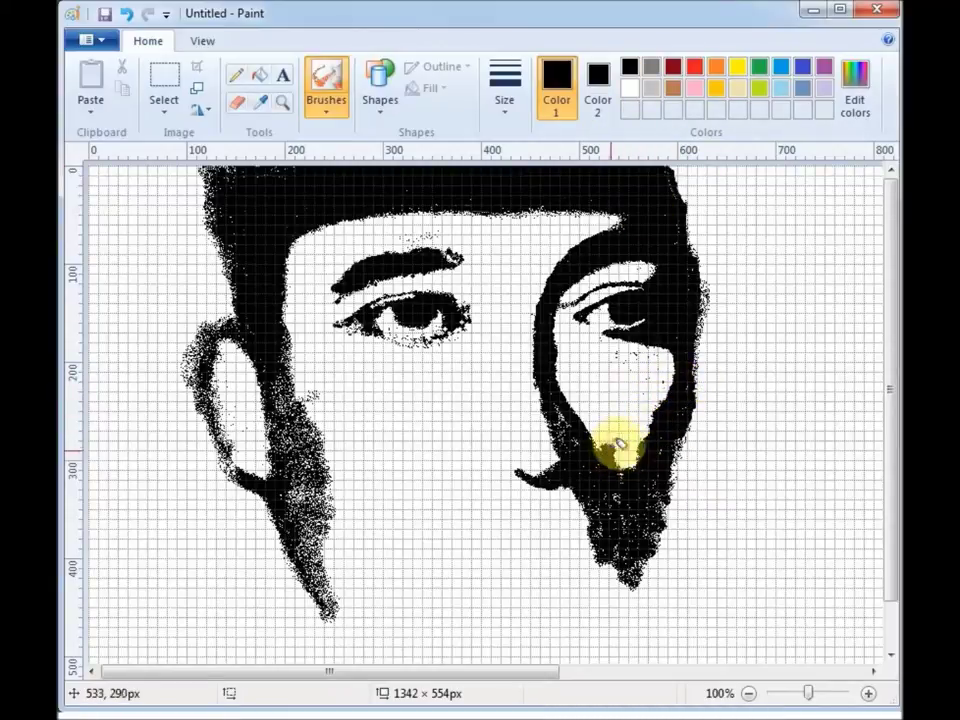
{"action": "mouse_move", "coordinate": [591, 420]}
{"action": "left_mouse_down"}
{"action": "mouse_move", "coordinate": [578, 401]}
{"action": "mouse_move", "coordinate": [564, 443]}
{"action": "mouse_move", "coordinate": [553, 391]}
{"action": "mouse_move", "coordinate": [618, 499]}
{"action": "left_mouse_up"}
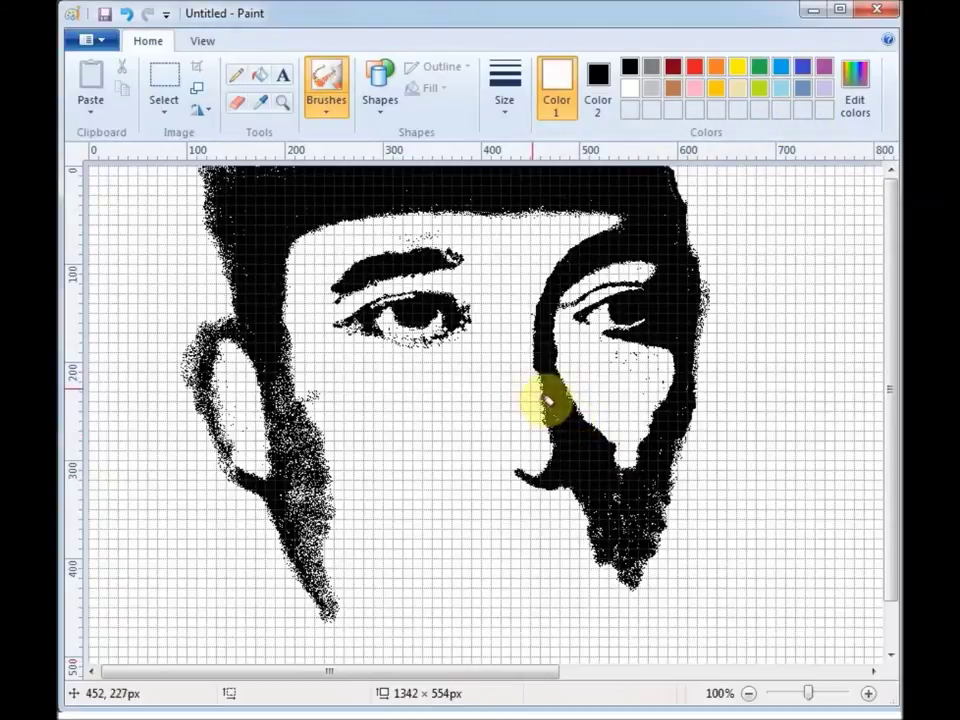
Step: Trim the nose's right contour in white, and airbrush the nostrils and nose base in black
{"action": "mouse_move", "coordinate": [544, 401]}
{"action": "left_mouse_down"}
{"action": "mouse_move", "coordinate": [569, 436]}
{"action": "mouse_move", "coordinate": [540, 386]}
{"action": "left_mouse_up"}
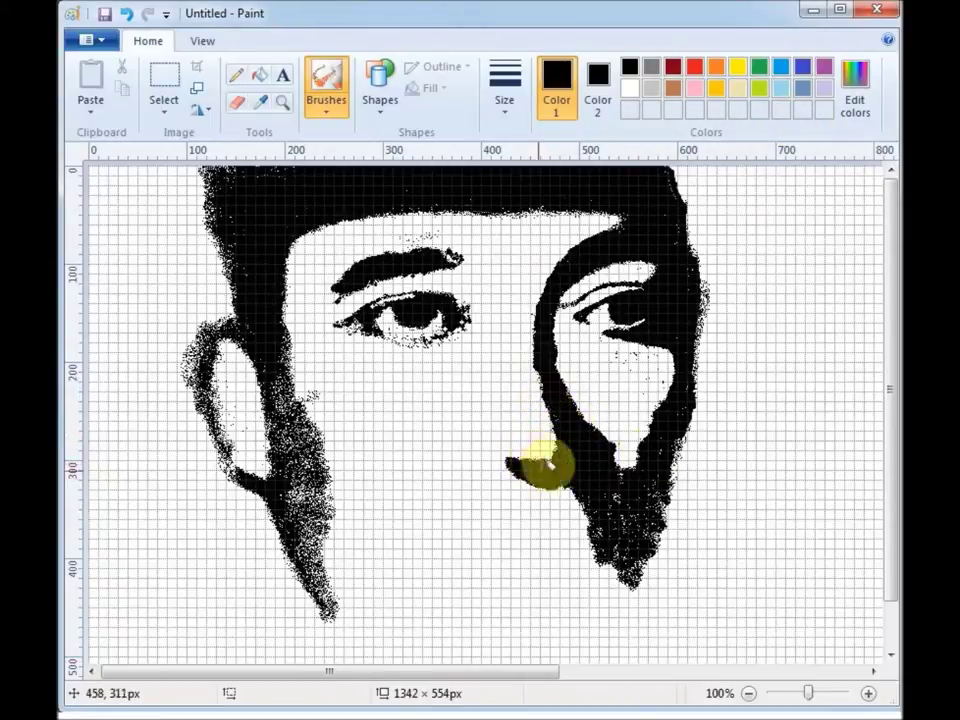
{"action": "mouse_move", "coordinate": [506, 446]}
{"action": "left_mouse_down"}
{"action": "mouse_move", "coordinate": [546, 459]}
{"action": "mouse_move", "coordinate": [539, 485]}
{"action": "mouse_move", "coordinate": [560, 428]}
{"action": "mouse_move", "coordinate": [453, 431]}
{"action": "mouse_move", "coordinate": [504, 439]}
{"action": "left_mouse_up"}
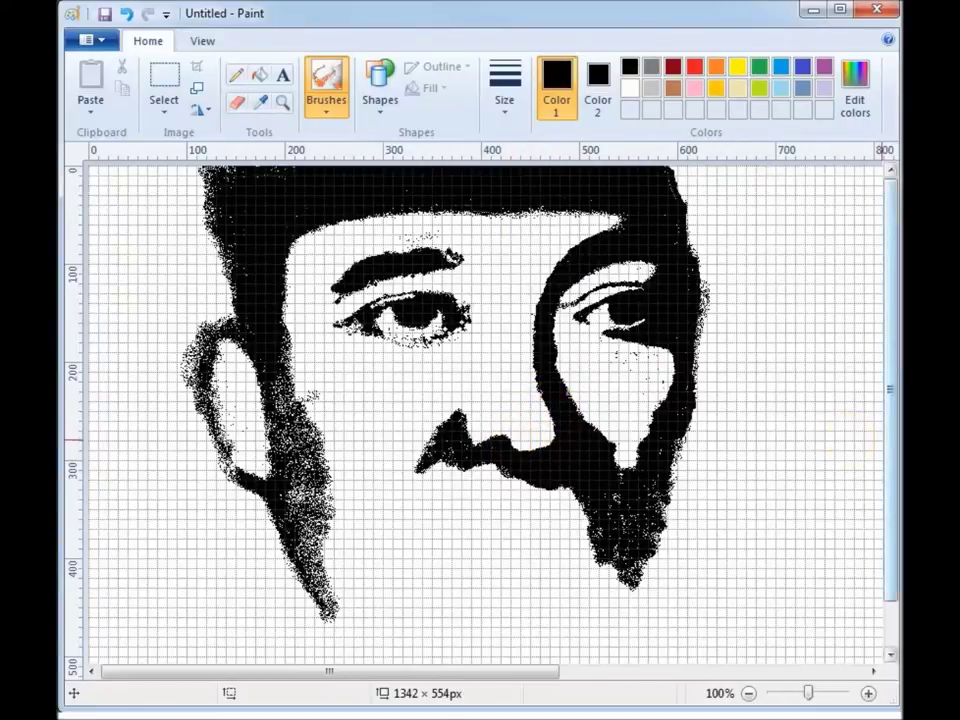
{"action": "mouse_move", "coordinate": [527, 449]}
{"action": "left_mouse_down"}
{"action": "mouse_move", "coordinate": [540, 448]}
{"action": "mouse_move", "coordinate": [557, 419]}
{"action": "left_mouse_up"}
{"action": "left_click", "coordinate": [630, 88]}
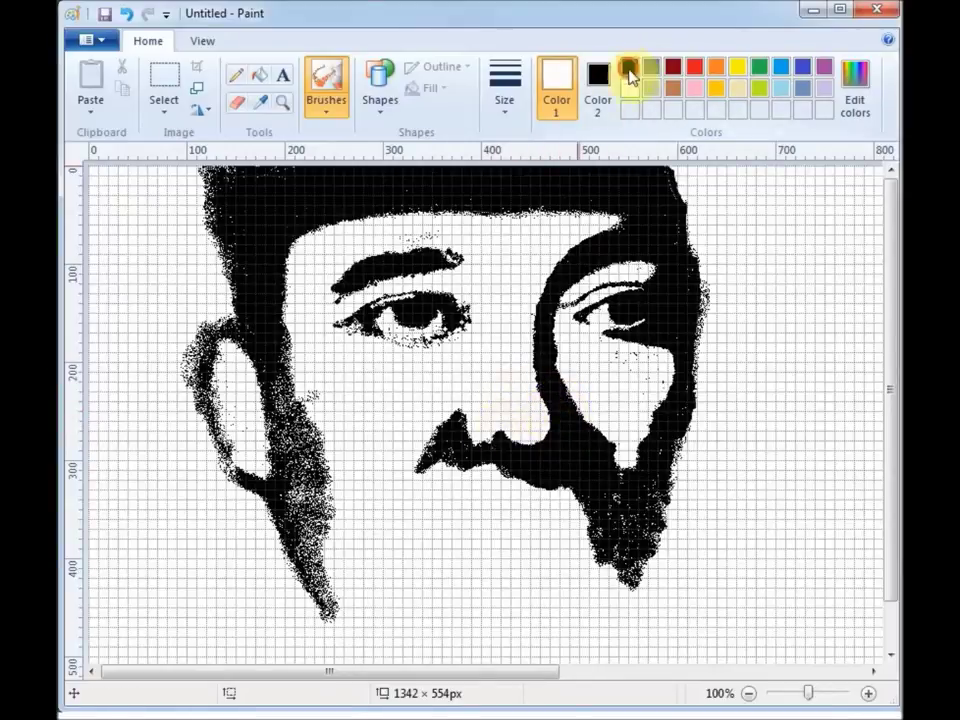
{"action": "left_click", "coordinate": [628, 67]}
{"action": "left_click", "coordinate": [497, 416]}
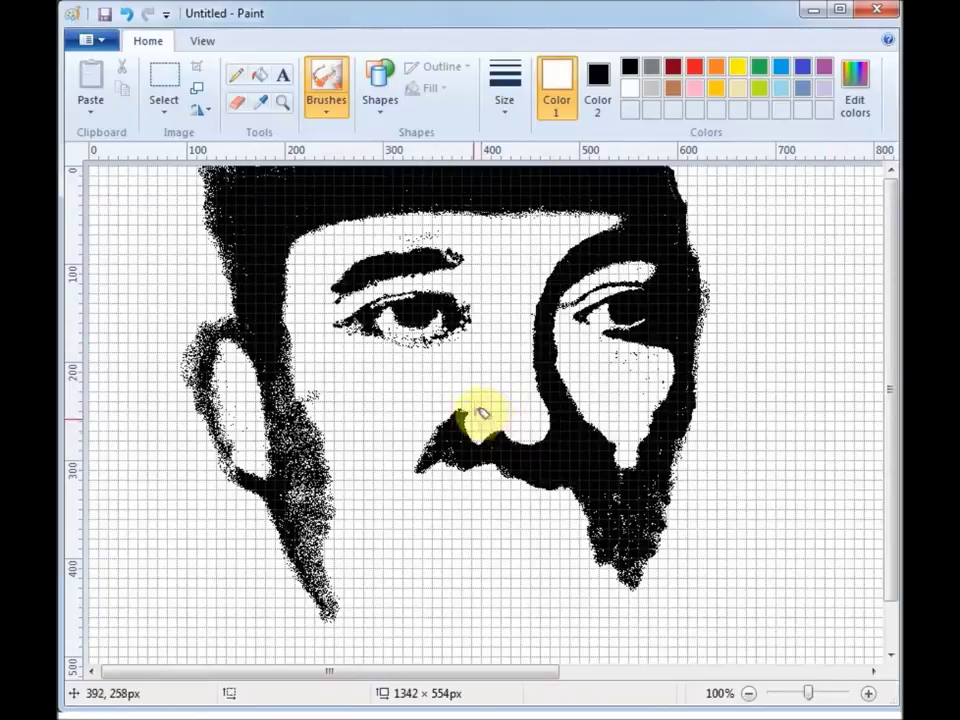
Step: Spray white around the nose tip and beneath the nostrils to thin the nose base to a narrow black contour
{"action": "left_click", "coordinate": [629, 68]}
{"action": "left_click", "coordinate": [630, 88]}
{"action": "left_click", "coordinate": [474, 427]}
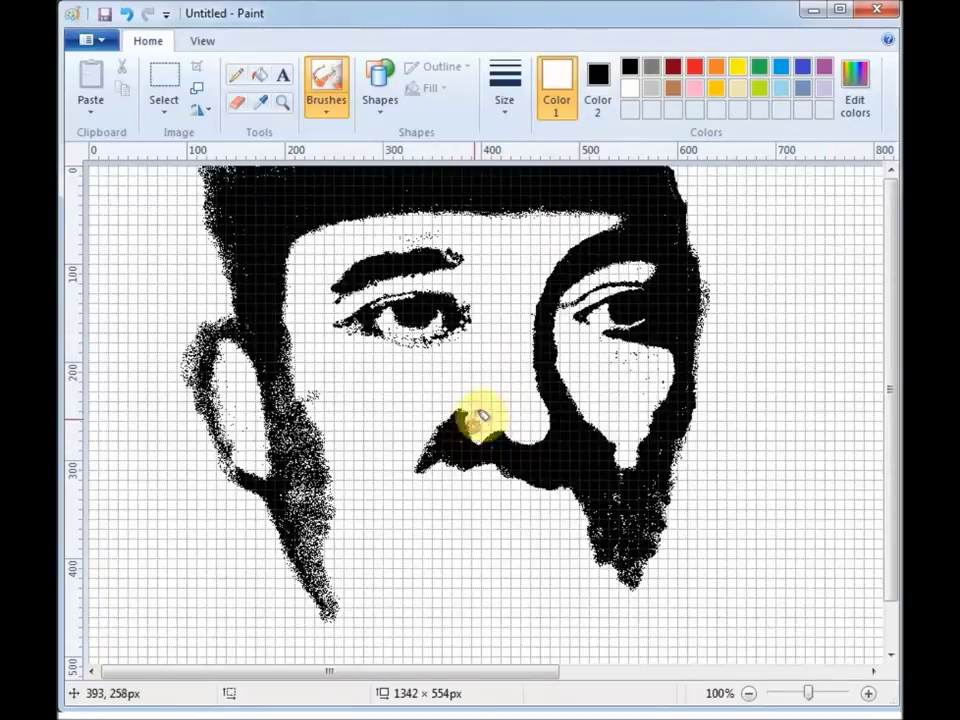
{"action": "mouse_move", "coordinate": [480, 432]}
{"action": "left_mouse_down"}
{"action": "mouse_move", "coordinate": [447, 441]}
{"action": "mouse_move", "coordinate": [524, 449]}
{"action": "mouse_move", "coordinate": [415, 502]}
{"action": "left_mouse_up"}
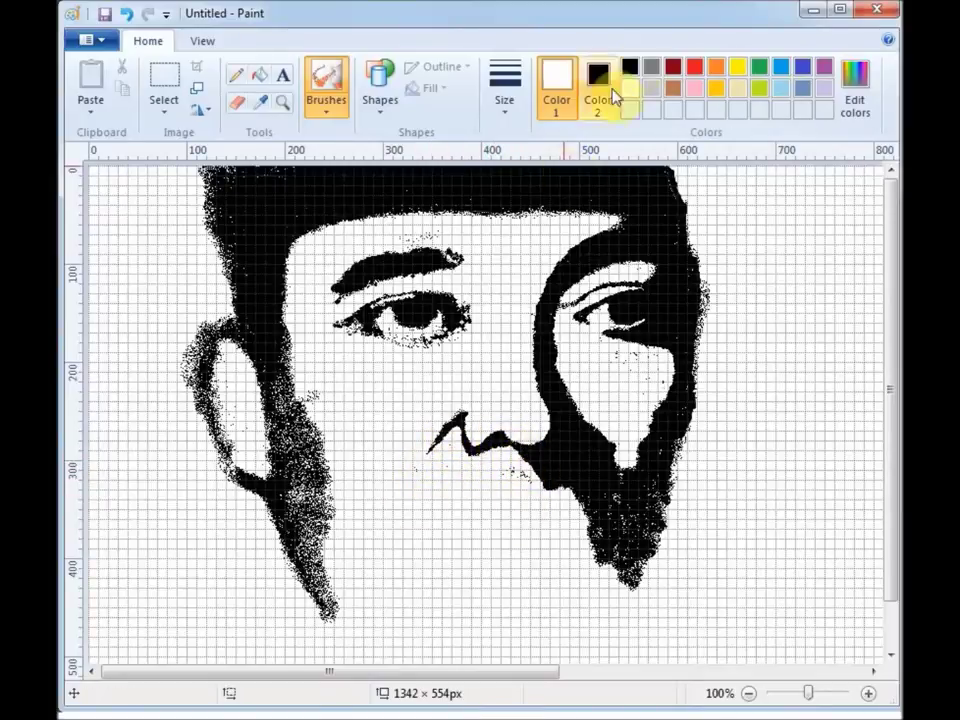
Step: Airbrush the lips, chin and lower right jaw shadow in black, keeping a white highlight on the lower lip
{"action": "left_click", "coordinate": [629, 66]}
{"action": "mouse_move", "coordinate": [574, 501]}
{"action": "left_mouse_down"}
{"action": "mouse_move", "coordinate": [649, 540]}
{"action": "mouse_move", "coordinate": [647, 512]}
{"action": "left_mouse_up"}
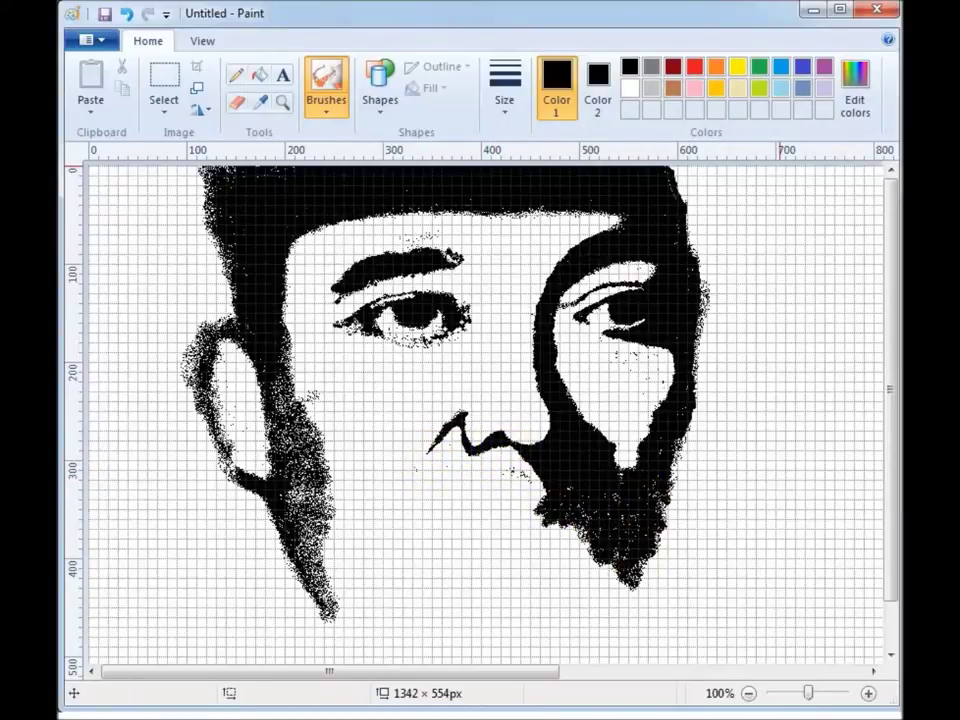
{"action": "mouse_move", "coordinate": [542, 498]}
{"action": "left_mouse_down"}
{"action": "mouse_move", "coordinate": [449, 511]}
{"action": "mouse_move", "coordinate": [558, 542]}
{"action": "mouse_move", "coordinate": [545, 521]}
{"action": "mouse_move", "coordinate": [503, 507]}
{"action": "mouse_move", "coordinate": [445, 519]}
{"action": "mouse_move", "coordinate": [596, 539]}
{"action": "mouse_move", "coordinate": [552, 603]}
{"action": "mouse_move", "coordinate": [443, 639]}
{"action": "mouse_move", "coordinate": [418, 621]}
{"action": "mouse_move", "coordinate": [442, 622]}
{"action": "mouse_move", "coordinate": [422, 625]}
{"action": "mouse_move", "coordinate": [455, 639]}
{"action": "mouse_move", "coordinate": [417, 629]}
{"action": "mouse_move", "coordinate": [507, 654]}
{"action": "mouse_move", "coordinate": [560, 521]}
{"action": "mouse_move", "coordinate": [558, 613]}
{"action": "mouse_move", "coordinate": [605, 571]}
{"action": "mouse_move", "coordinate": [552, 641]}
{"action": "mouse_move", "coordinate": [600, 591]}
{"action": "mouse_move", "coordinate": [527, 647]}
{"action": "mouse_move", "coordinate": [478, 631]}
{"action": "mouse_move", "coordinate": [495, 639]}
{"action": "mouse_move", "coordinate": [624, 583]}
{"action": "left_mouse_up"}
{"action": "left_click", "coordinate": [630, 88]}
{"action": "left_click", "coordinate": [630, 67]}
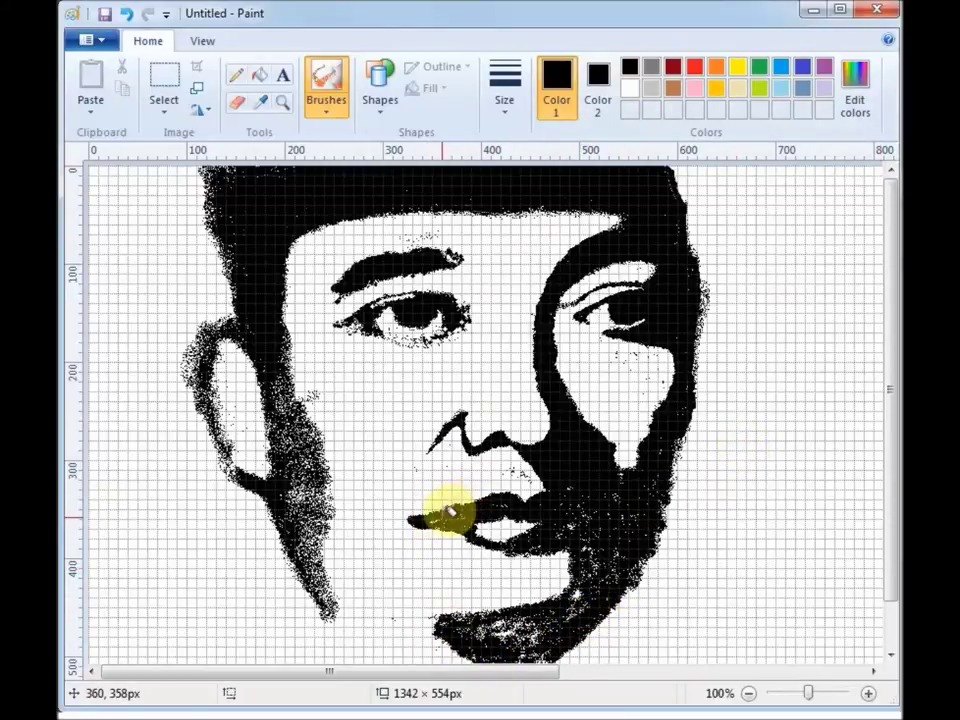
Step: Thicken the lower lip in black, then trim the upper lip's edges and widen the lower lip highlight in white
{"action": "mouse_move", "coordinate": [487, 502]}
{"action": "left_mouse_down"}
{"action": "mouse_move", "coordinate": [531, 534]}
{"action": "mouse_move", "coordinate": [555, 628]}
{"action": "left_mouse_up"}
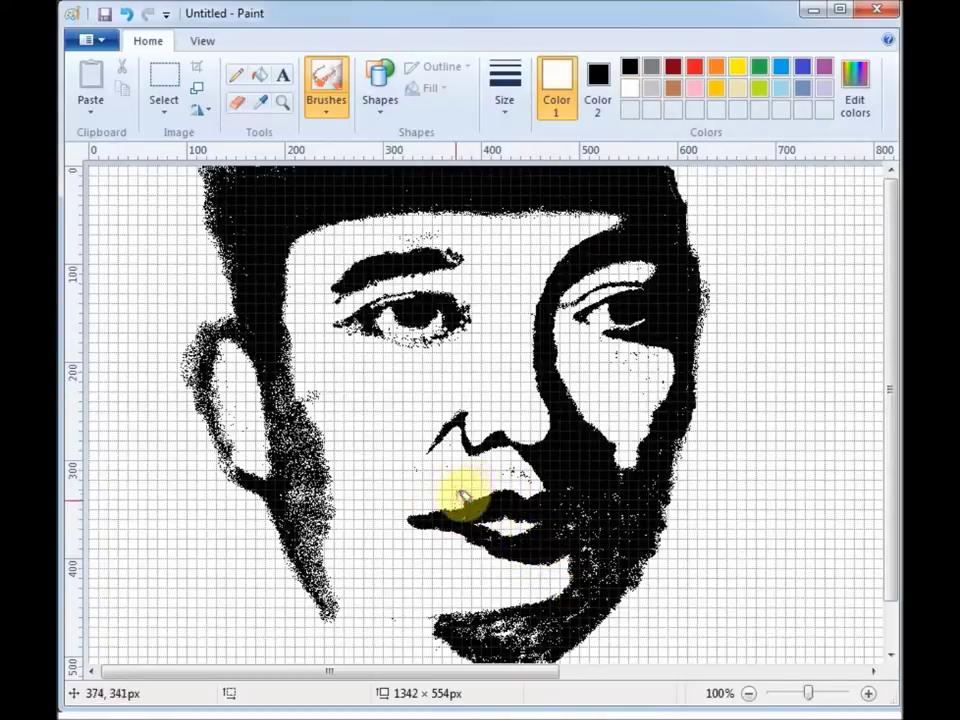
{"action": "left_click_drag", "start_coordinate": [440, 505], "coordinate": [525, 480]}
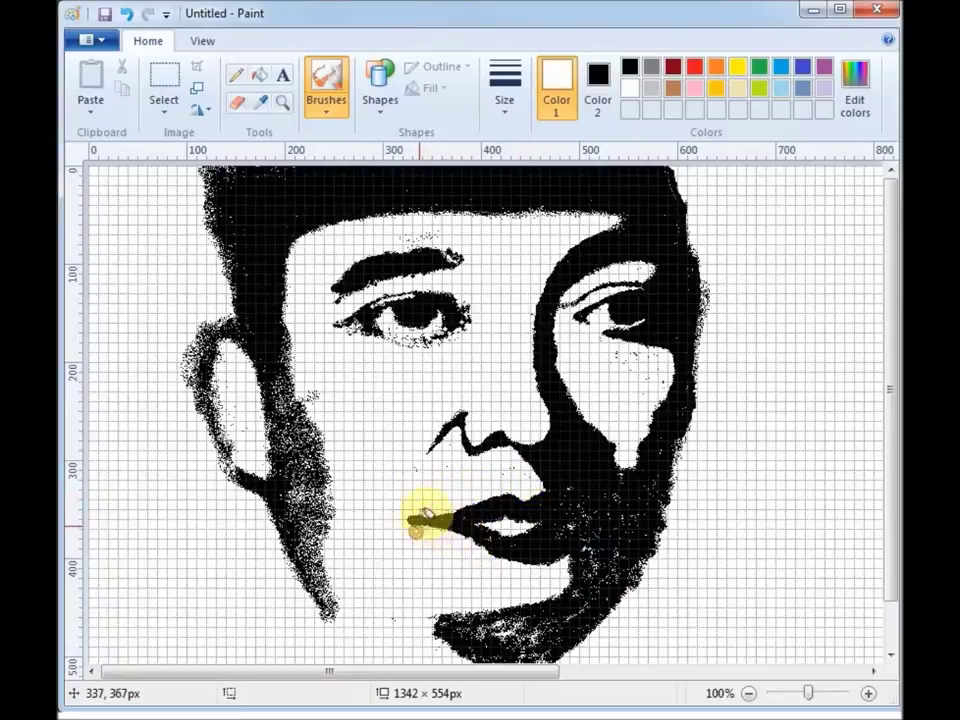
{"action": "mouse_move", "coordinate": [495, 530]}
{"action": "left_mouse_down"}
{"action": "mouse_move", "coordinate": [551, 526]}
{"action": "mouse_move", "coordinate": [505, 532]}
{"action": "left_mouse_up"}
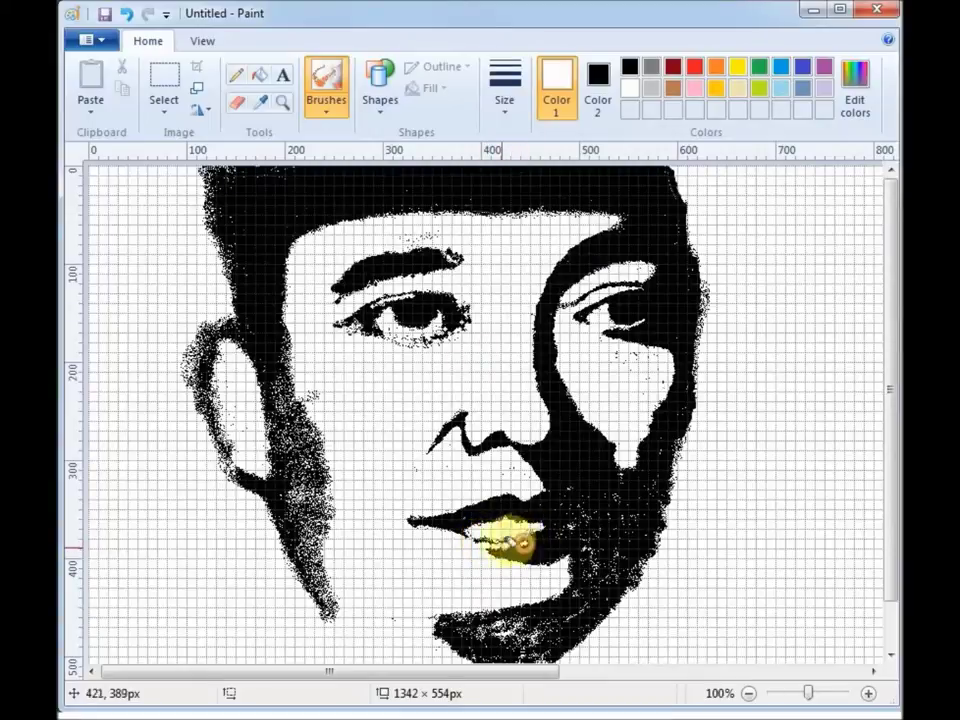
Step: Smooth the right cheek highlight's edge in black, and add white touches beside the nose, near the mouth corner and on the right jaw
{"action": "left_click", "coordinate": [629, 67]}
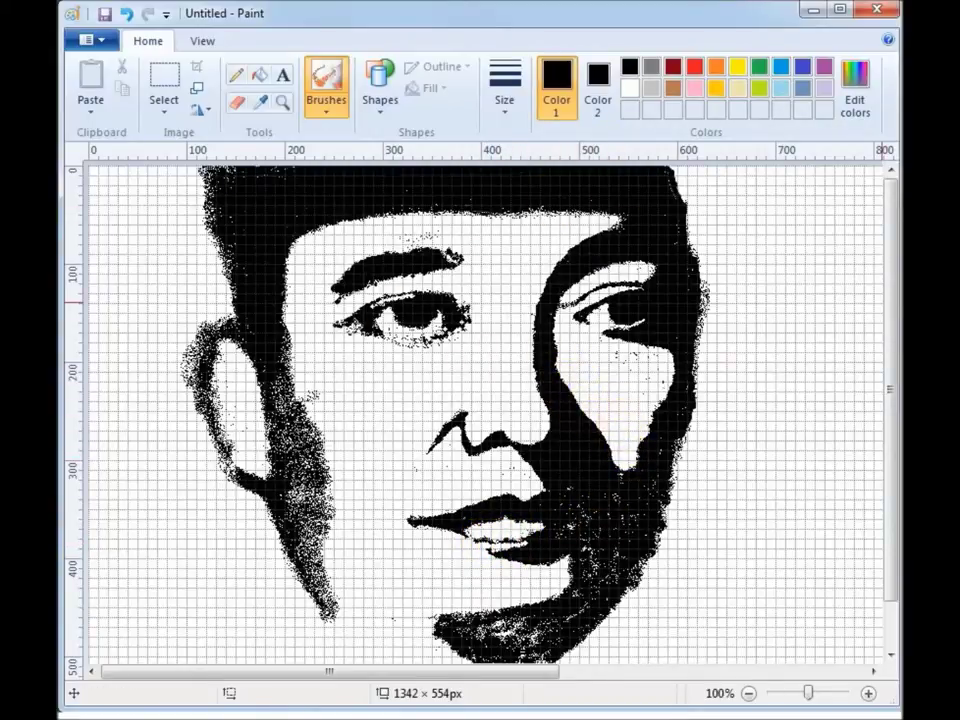
{"action": "left_click", "coordinate": [629, 87]}
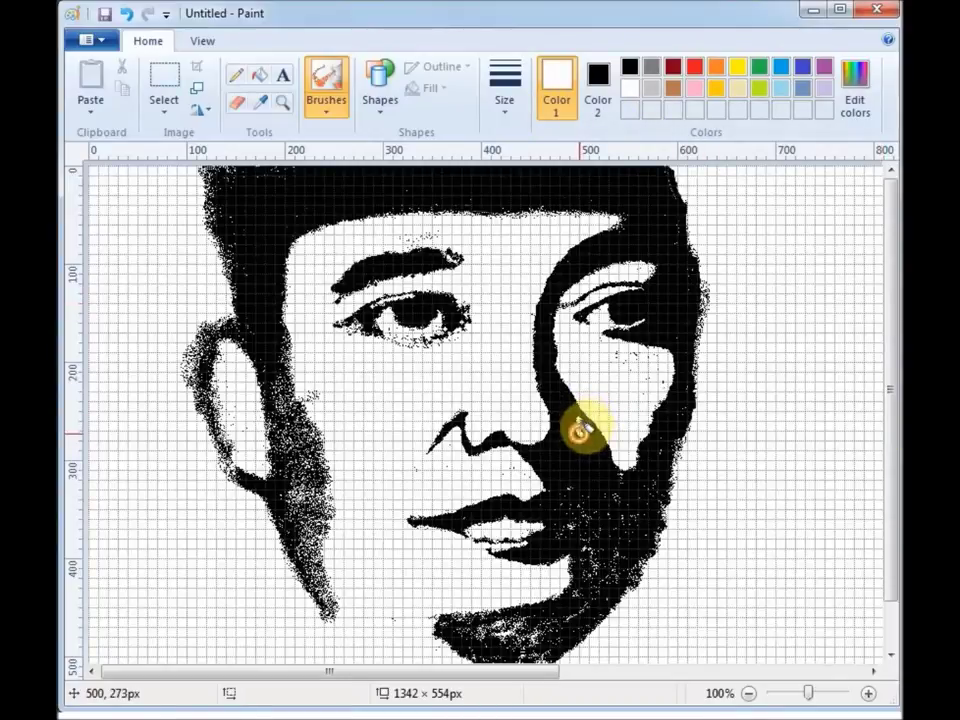
{"action": "left_click", "coordinate": [609, 91]}
{"action": "mouse_move", "coordinate": [565, 477]}
{"action": "left_mouse_down"}
{"action": "mouse_move", "coordinate": [593, 463]}
{"action": "mouse_move", "coordinate": [580, 497]}
{"action": "left_mouse_up"}
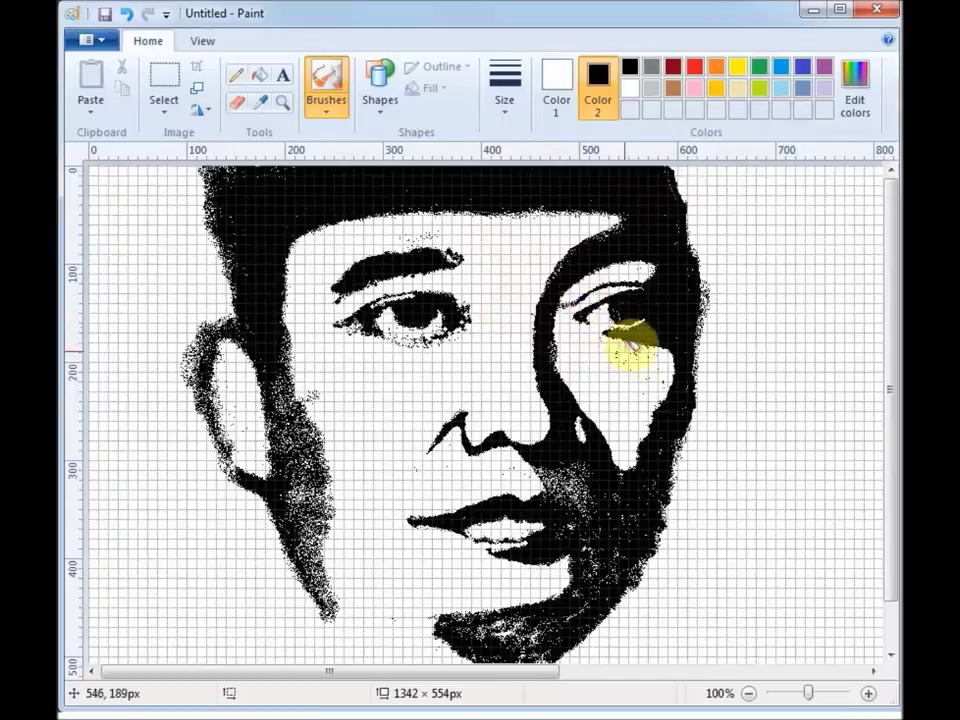
{"action": "left_click_drag", "start_coordinate": [628, 513], "coordinate": [639, 524]}
{"action": "left_click", "coordinate": [557, 90]}
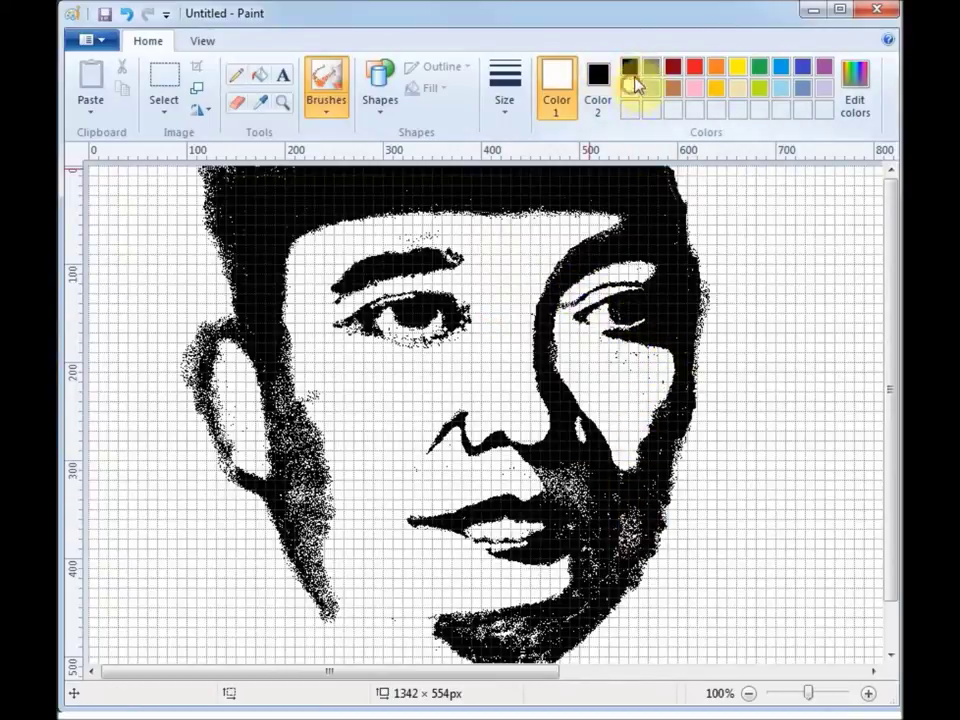
Step: Fill the speckled right jaw in black, and reshape the chin shadow in black and white with a soft left end
{"action": "left_click", "coordinate": [629, 66]}
{"action": "left_click", "coordinate": [629, 88]}
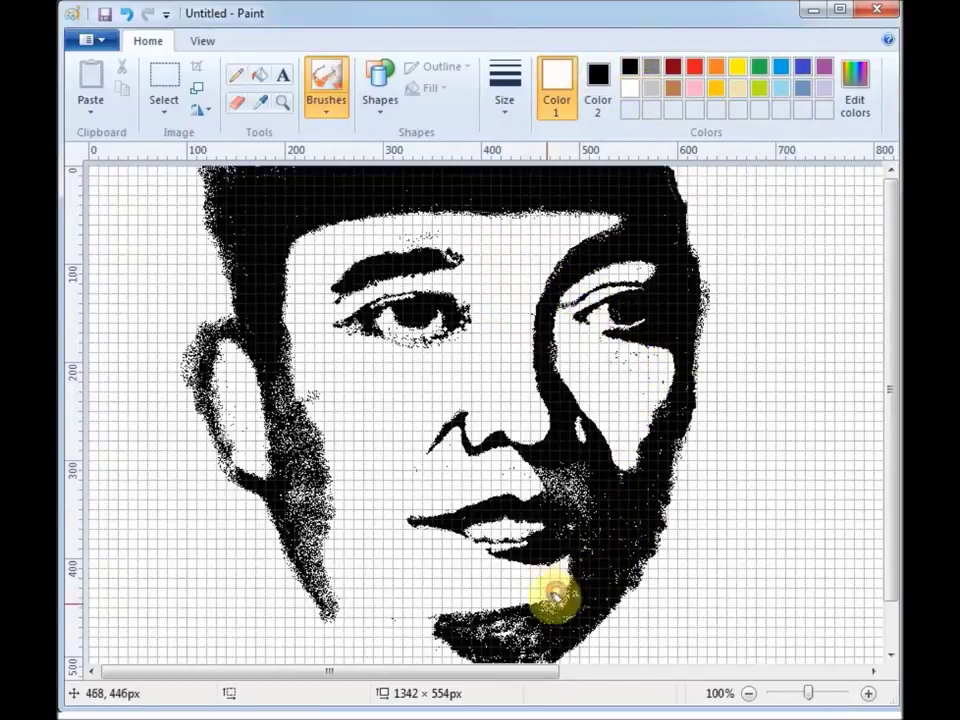
{"action": "left_click", "coordinate": [629, 66]}
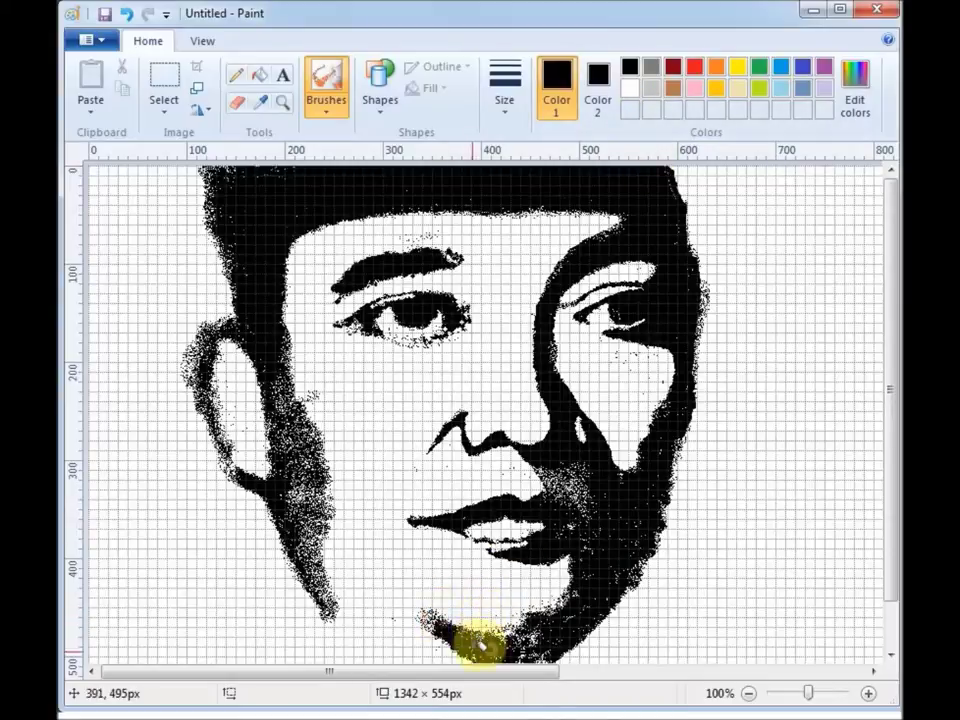
{"action": "left_click", "coordinate": [629, 88]}
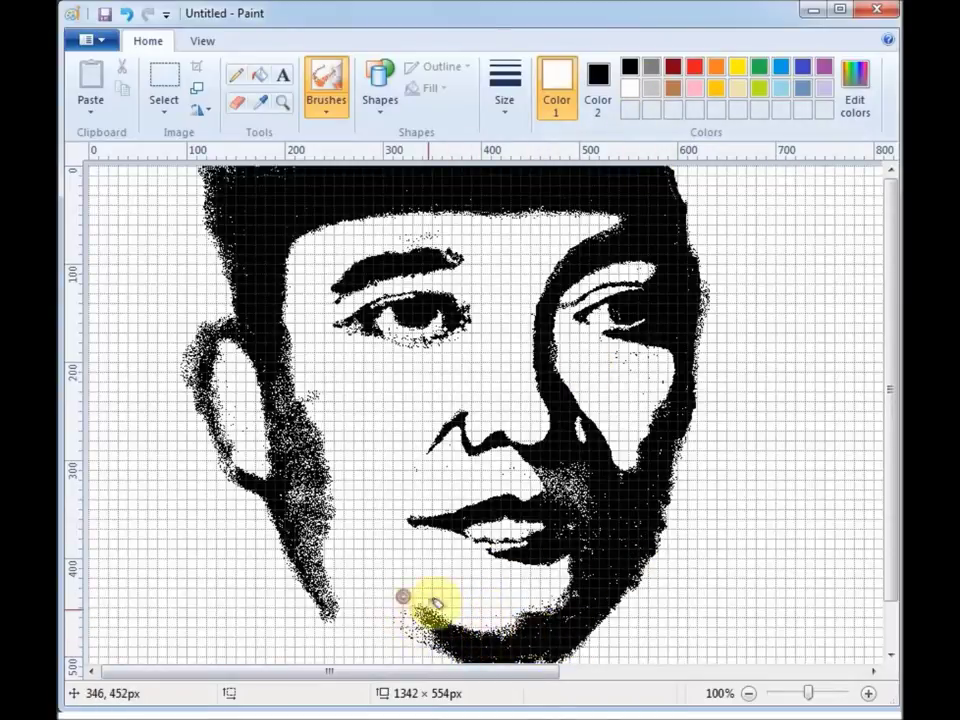
Step: Change the brush size, fill the lower right jaw in black, and spray thin white highlights on the jaw and around the cheek base
{"action": "left_click", "coordinate": [629, 66]}
{"action": "left_click", "coordinate": [505, 88]}
{"action": "left_click", "coordinate": [551, 180]}
{"action": "left_click_drag", "start_coordinate": [626, 533], "coordinate": [627, 558]}
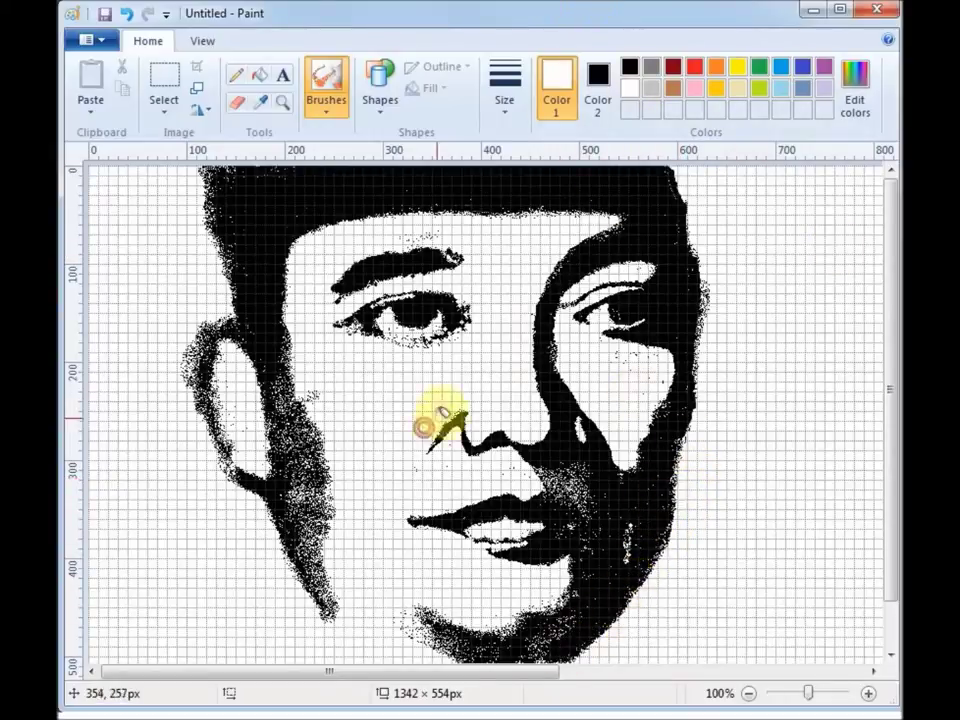
{"action": "left_click_drag", "start_coordinate": [611, 460], "coordinate": [592, 461]}
{"action": "left_click_drag", "start_coordinate": [566, 538], "coordinate": [572, 565]}
Step: Extend the upper right face edge outward in black and hide the gridlines
{"action": "left_click", "coordinate": [632, 68]}
{"action": "mouse_move", "coordinate": [692, 282]}
{"action": "left_mouse_down"}
{"action": "mouse_move", "coordinate": [691, 394]}
{"action": "mouse_move", "coordinate": [703, 319]}
{"action": "left_mouse_up"}
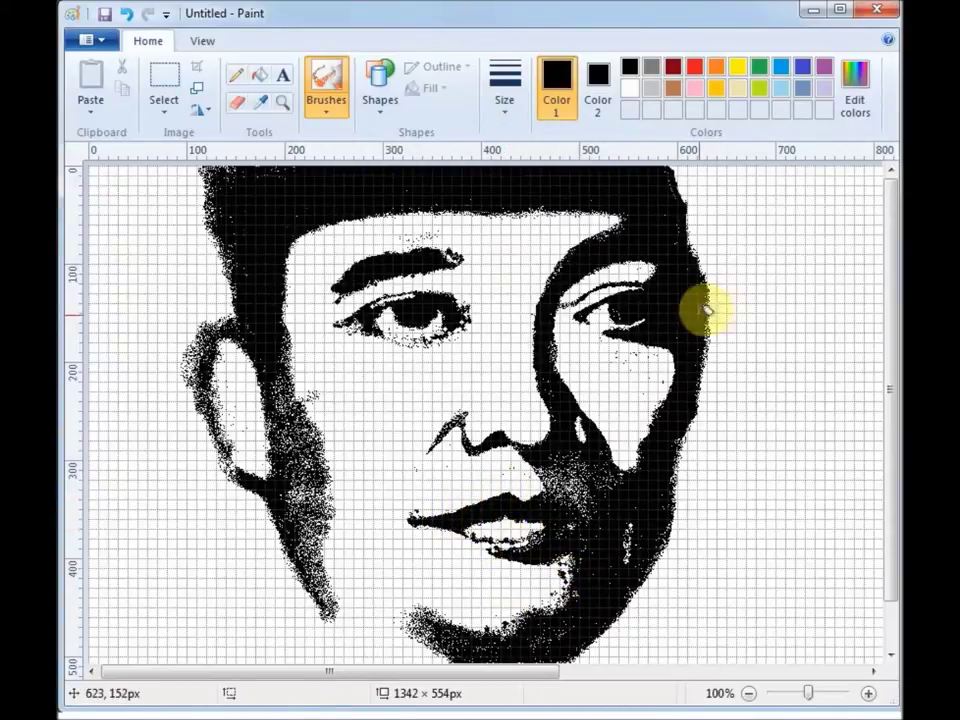
{"action": "key", "text": "ctrl+g"}
Step: Extend the left hair and ear edge in black, then clear the ear's inside in white and soften the left jaw shadow
{"action": "mouse_move", "coordinate": [230, 290]}
{"action": "left_mouse_down"}
{"action": "mouse_move", "coordinate": [196, 371]}
{"action": "mouse_move", "coordinate": [229, 455]}
{"action": "mouse_move", "coordinate": [207, 416]}
{"action": "left_mouse_up"}
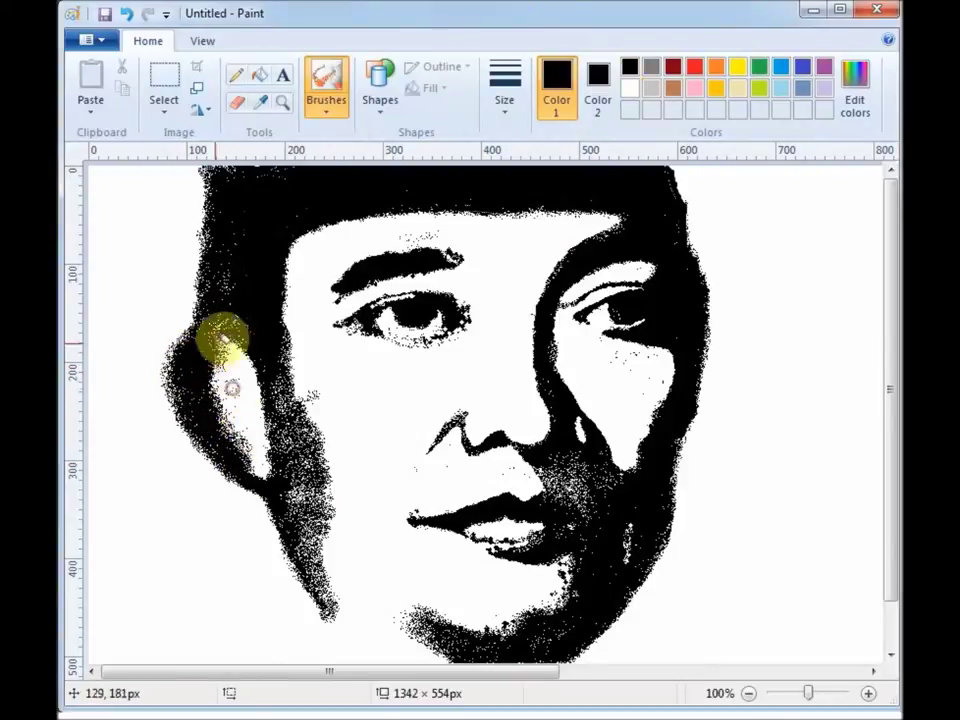
{"action": "left_click", "coordinate": [630, 88]}
{"action": "mouse_move", "coordinate": [217, 346]}
{"action": "left_mouse_down"}
{"action": "mouse_move", "coordinate": [254, 460]}
{"action": "mouse_move", "coordinate": [178, 340]}
{"action": "mouse_move", "coordinate": [203, 445]}
{"action": "mouse_move", "coordinate": [233, 456]}
{"action": "mouse_move", "coordinate": [215, 391]}
{"action": "mouse_move", "coordinate": [250, 514]}
{"action": "mouse_move", "coordinate": [294, 410]}
{"action": "mouse_move", "coordinate": [327, 512]}
{"action": "mouse_move", "coordinate": [290, 579]}
{"action": "mouse_move", "coordinate": [336, 587]}
{"action": "mouse_move", "coordinate": [316, 382]}
{"action": "mouse_move", "coordinate": [324, 570]}
{"action": "left_mouse_up"}
{"action": "left_click", "coordinate": [630, 67]}
{"action": "left_click_drag", "start_coordinate": [298, 451], "coordinate": [307, 473]}
Step: Dab small black marks inside the left ear and cover the remaining specks in the hair above it in black
{"action": "left_click", "coordinate": [243, 387]}
{"action": "left_click", "coordinate": [203, 352]}
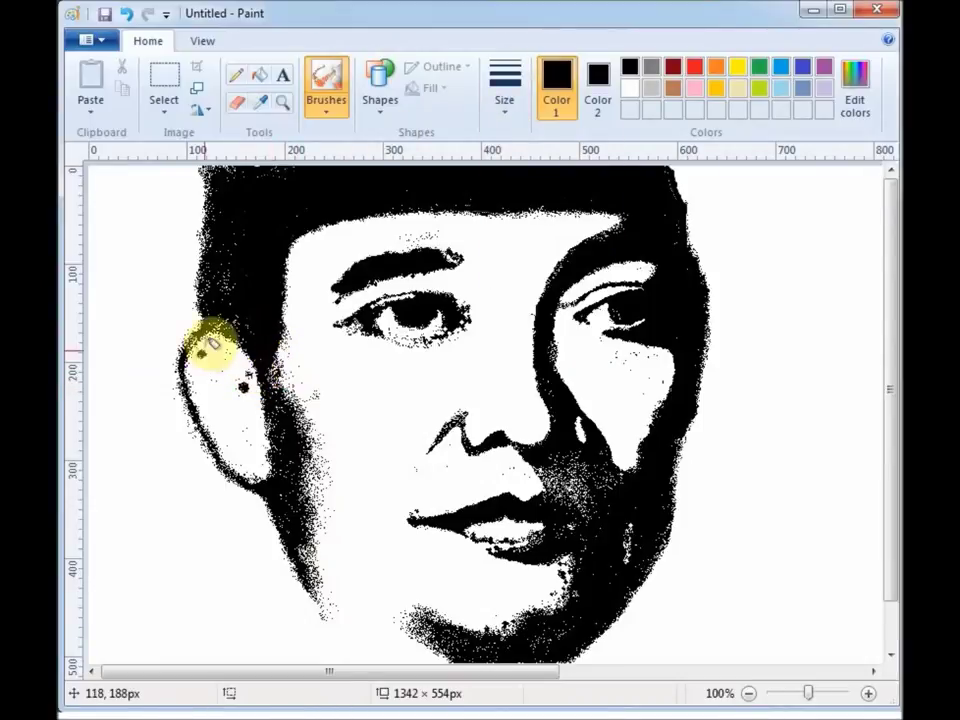
{"action": "left_click_drag", "start_coordinate": [203, 352], "coordinate": [210, 348]}
{"action": "left_click", "coordinate": [630, 88]}
{"action": "left_click", "coordinate": [598, 88]}
{"action": "left_click_drag", "start_coordinate": [241, 245], "coordinate": [236, 288]}
{"action": "left_click", "coordinate": [557, 88]}
{"action": "left_click", "coordinate": [630, 67]}
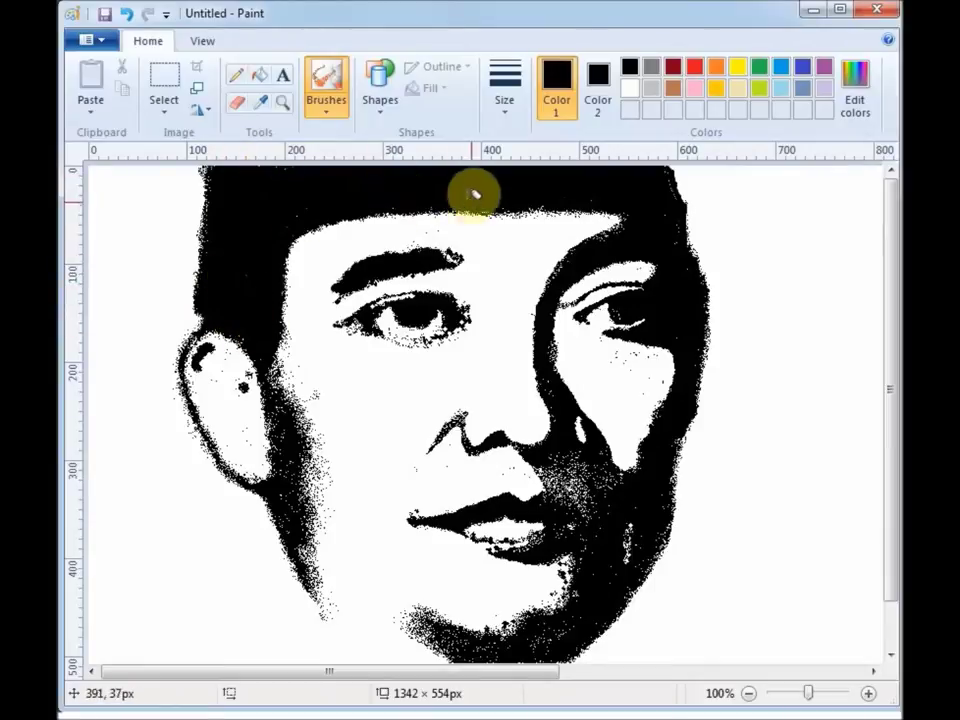
Step: Reshape the right outline of the head in white and black, and soften the shadow's edge at the upper right of the forehead
{"action": "left_click", "coordinate": [630, 88]}
{"action": "mouse_move", "coordinate": [703, 240]}
{"action": "left_mouse_down"}
{"action": "mouse_move", "coordinate": [708, 345]}
{"action": "mouse_move", "coordinate": [697, 306]}
{"action": "mouse_move", "coordinate": [708, 325]}
{"action": "left_mouse_up"}
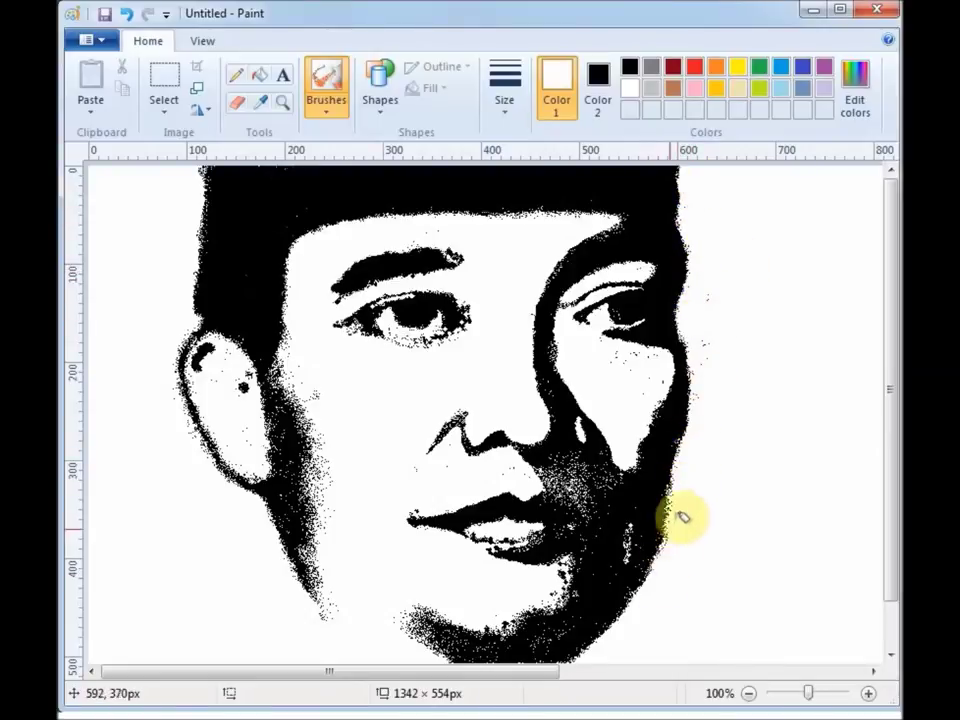
{"action": "left_click", "coordinate": [627, 66]}
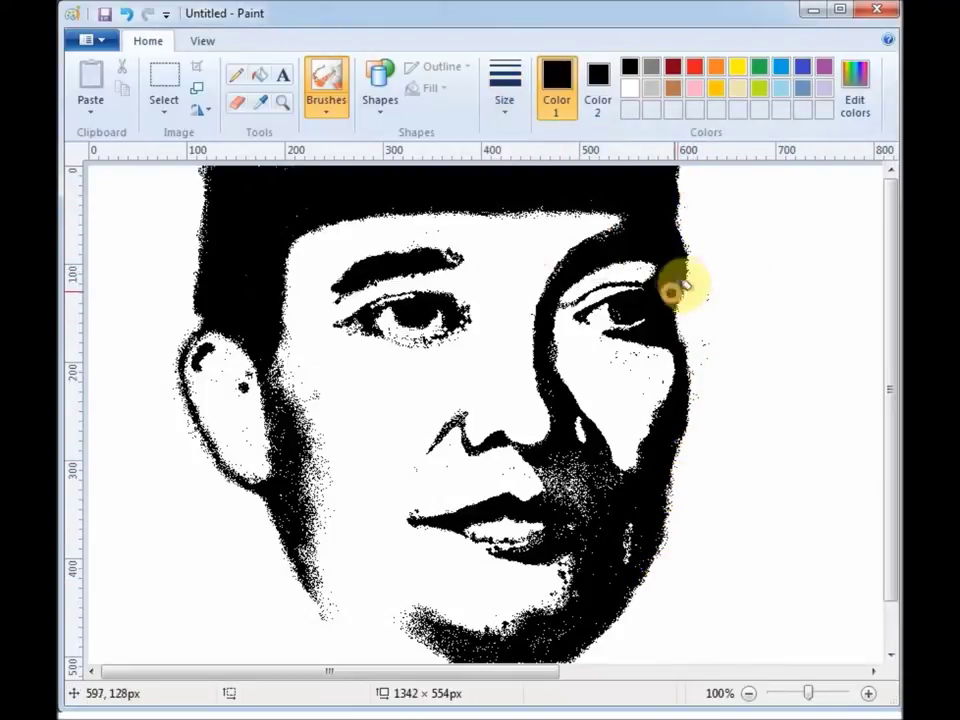
{"action": "mouse_move", "coordinate": [692, 297]}
{"action": "left_mouse_down"}
{"action": "mouse_move", "coordinate": [688, 400]}
{"action": "mouse_move", "coordinate": [660, 512]}
{"action": "mouse_move", "coordinate": [685, 525]}
{"action": "left_mouse_up"}
{"action": "left_click", "coordinate": [630, 88]}
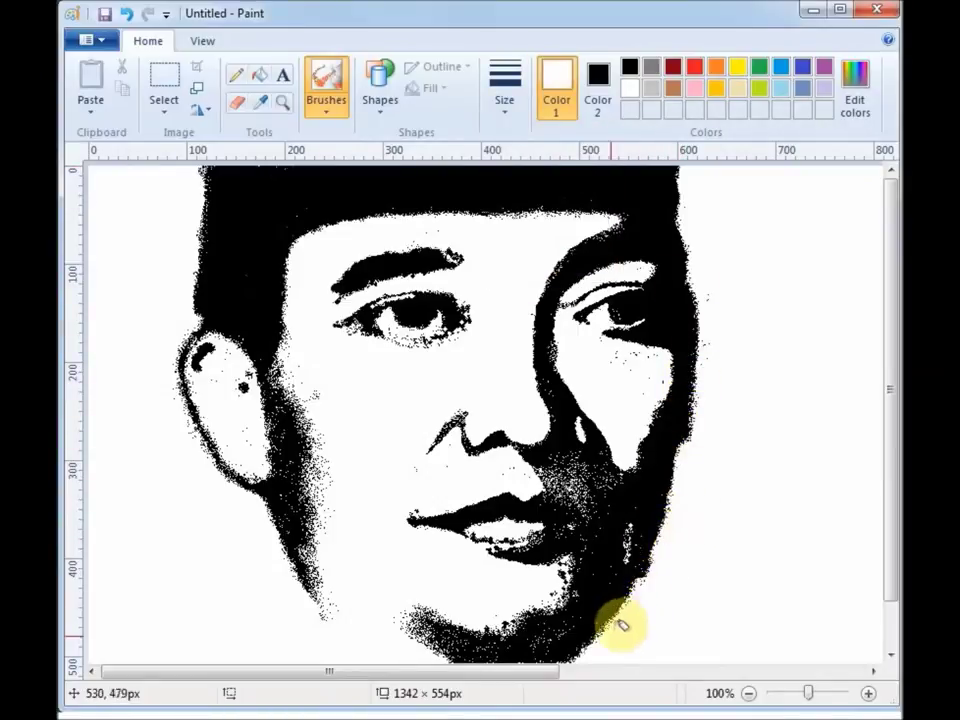
{"action": "left_click", "coordinate": [630, 68]}
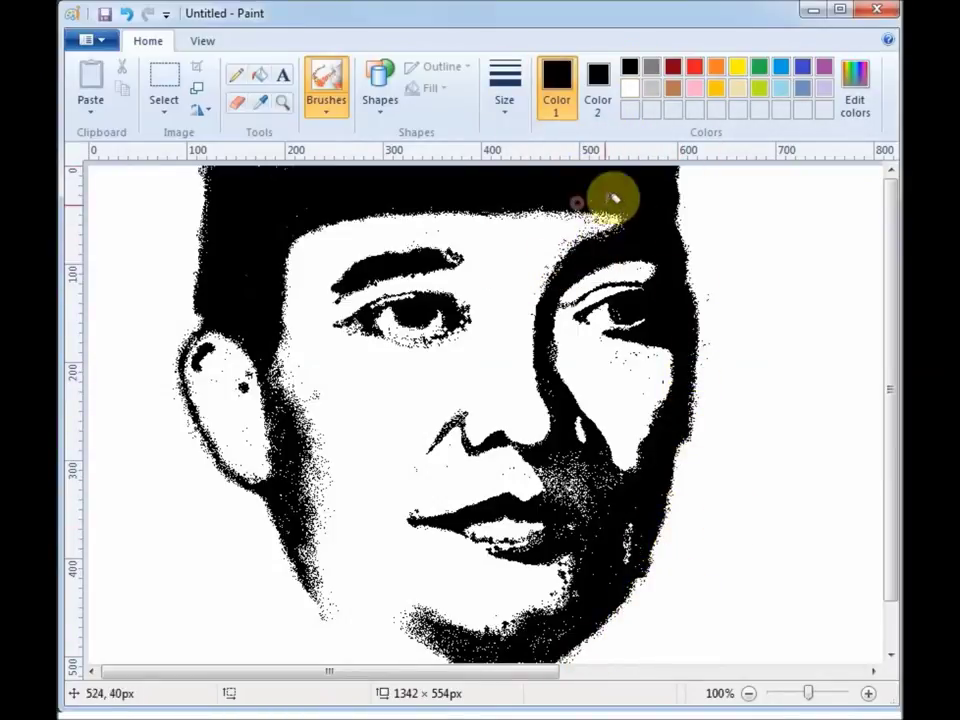
Step: Draw a straight horizontal red line about 109 px long from the left canvas edge to the ear, undoing the misplaced lines
{"action": "left_click", "coordinate": [695, 66]}
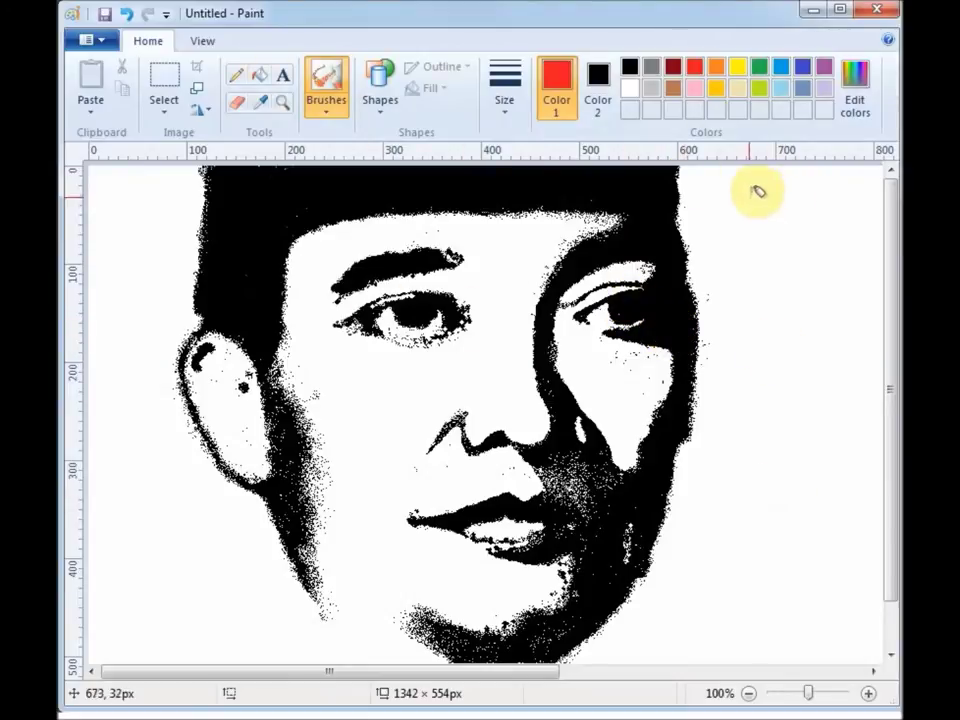
{"action": "key", "text": "ctrl+z"}
{"action": "left_click", "coordinate": [380, 95]}
{"action": "left_click", "coordinate": [426, 146]}
{"action": "left_click_drag", "start_coordinate": [692, 419], "coordinate": [888, 420]}
{"action": "mouse_move", "coordinate": [193, 420]}
{"action": "left_mouse_down"}
{"action": "mouse_move", "coordinate": [72, 421]}
{"action": "mouse_move", "coordinate": [197, 434]}
{"action": "mouse_move", "coordinate": [99, 436]}
{"action": "mouse_move", "coordinate": [197, 432]}
{"action": "left_mouse_up"}
{"action": "key", "text": "ctrl+z"}
{"action": "key", "text": "ctrl+z"}
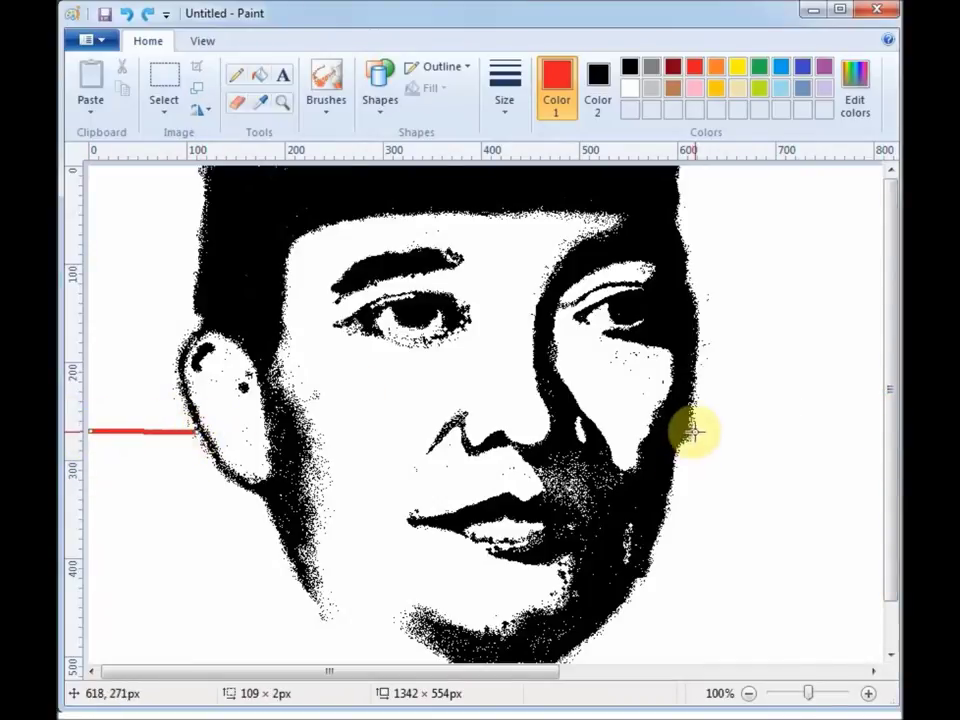
Step: Draw a red horizontal line outward from the right cheek and join it to the canvas top with a vertical line about 272 px tall
{"action": "left_click_drag", "start_coordinate": [694, 432], "coordinate": [877, 431]}
{"action": "left_click_drag", "start_coordinate": [515, 671], "coordinate": [545, 671]}
{"action": "left_click_drag", "start_coordinate": [827, 167], "coordinate": [829, 432]}
{"action": "left_click_drag", "start_coordinate": [545, 674], "coordinate": [484, 690]}
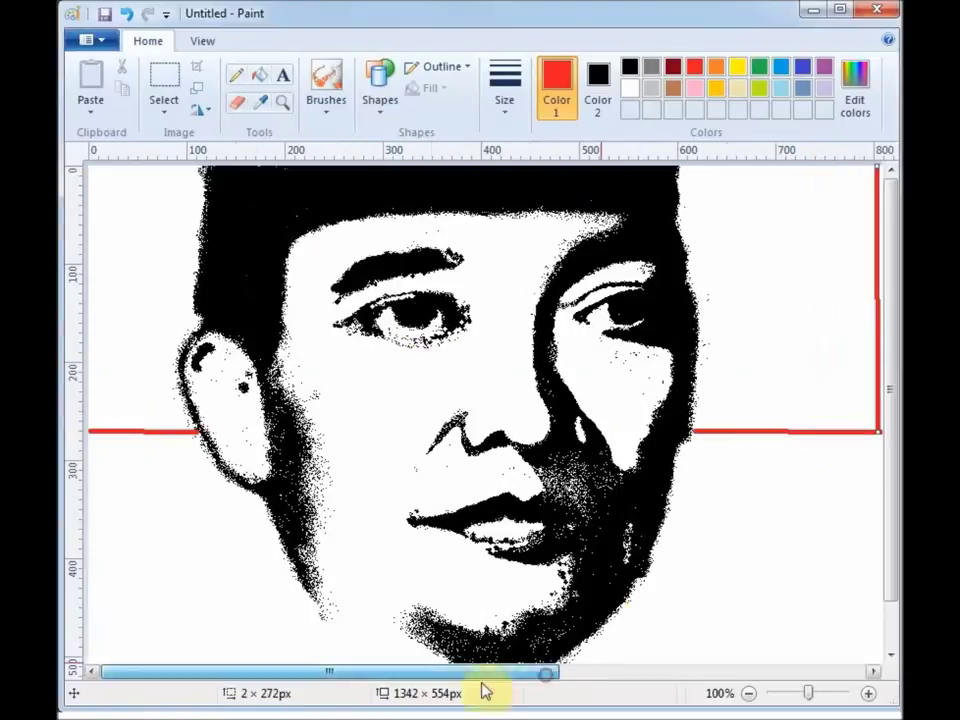
Step: Fill the background above the lines on both sides of the head with red, closing the gap at the right cheek by brush
{"action": "left_click", "coordinate": [260, 75]}
{"action": "left_click", "coordinate": [148, 280]}
{"action": "left_click", "coordinate": [326, 108]}
{"action": "left_click", "coordinate": [323, 140]}
{"action": "left_click", "coordinate": [690, 431]}
{"action": "left_click", "coordinate": [260, 75]}
{"action": "left_click", "coordinate": [755, 252]}
Step: Cover the specks beside the right face edge in red, and retouch the right cheek and left hair edges in black
{"action": "left_click", "coordinate": [326, 105]}
{"action": "left_click", "coordinate": [321, 139]}
{"action": "left_click_drag", "start_coordinate": [708, 351], "coordinate": [700, 422]}
{"action": "left_click", "coordinate": [630, 67]}
{"action": "left_click_drag", "start_coordinate": [687, 334], "coordinate": [688, 430]}
{"action": "left_click", "coordinate": [326, 108]}
{"action": "left_click", "coordinate": [333, 141]}
{"action": "left_click_drag", "start_coordinate": [206, 174], "coordinate": [191, 336]}
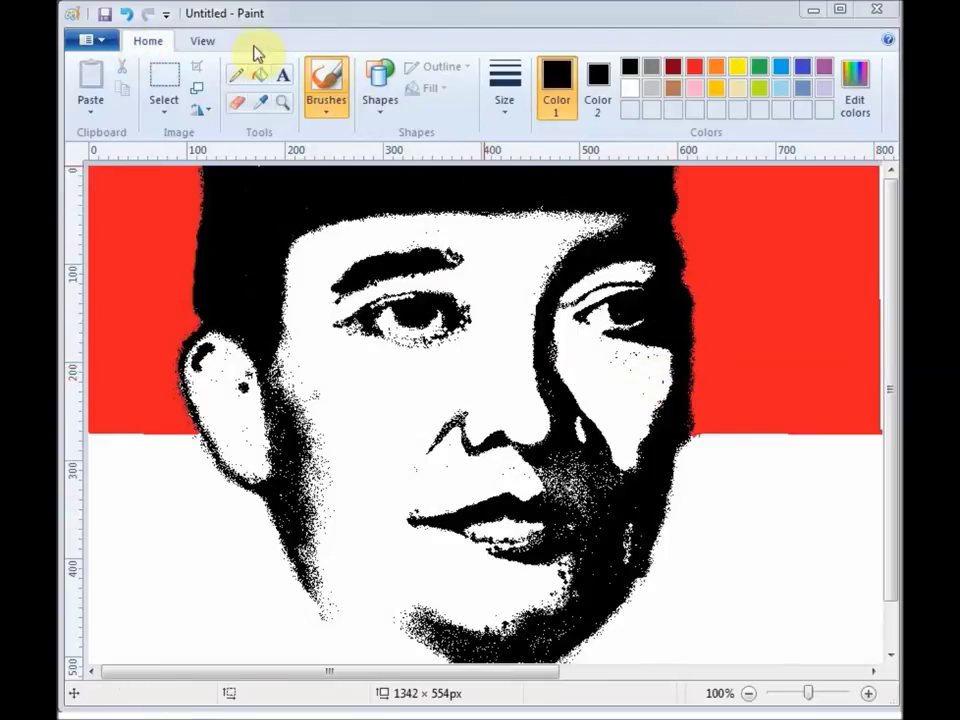
Step: Preview the finished portrait in full screen and return to the editor
{"action": "left_click", "coordinate": [204, 45]}
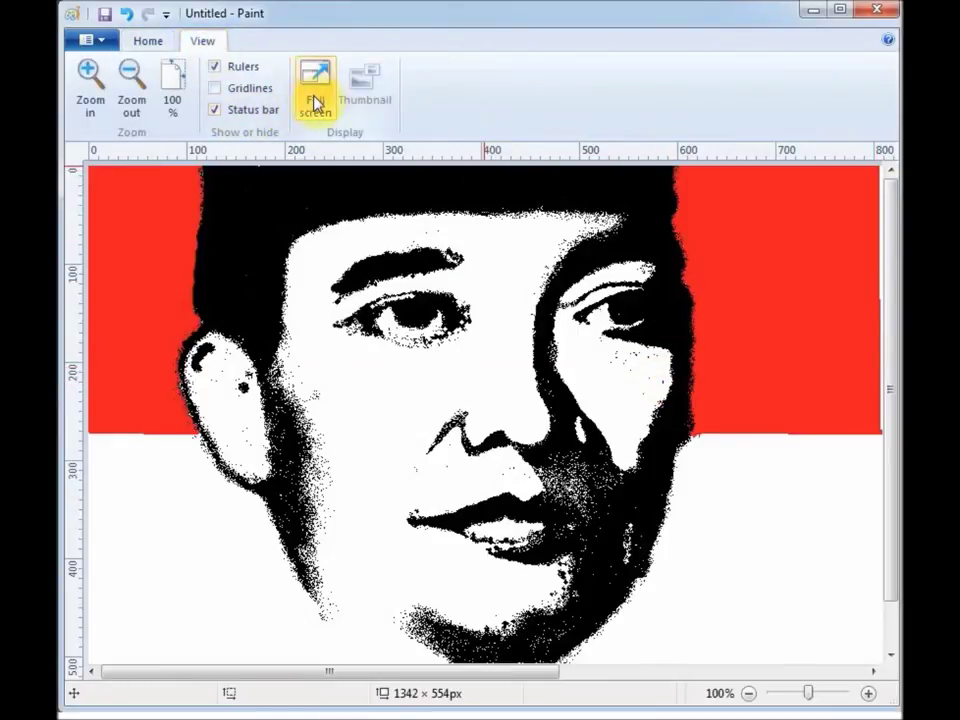
{"action": "left_click", "coordinate": [316, 102]}
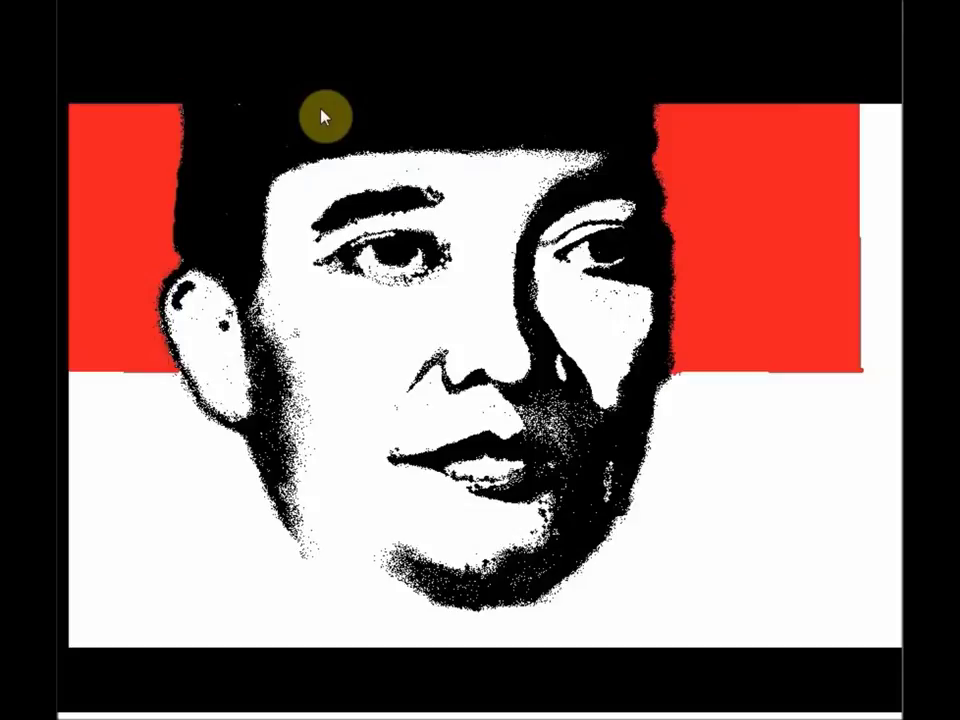
{"action": "left_click", "coordinate": [320, 117]}
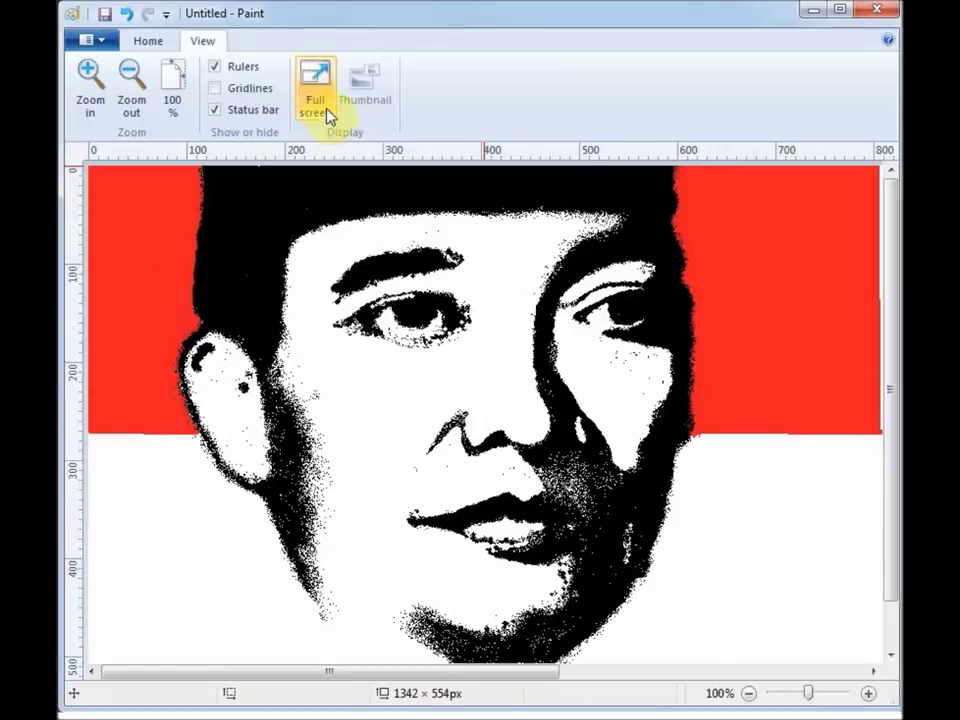